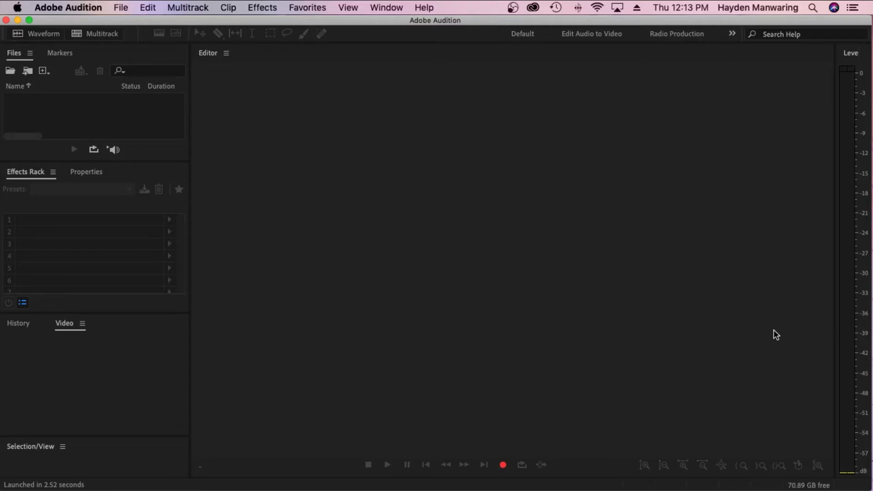
- Start a new multitrack session and name it MyDanceMix
left_click(376, 244)
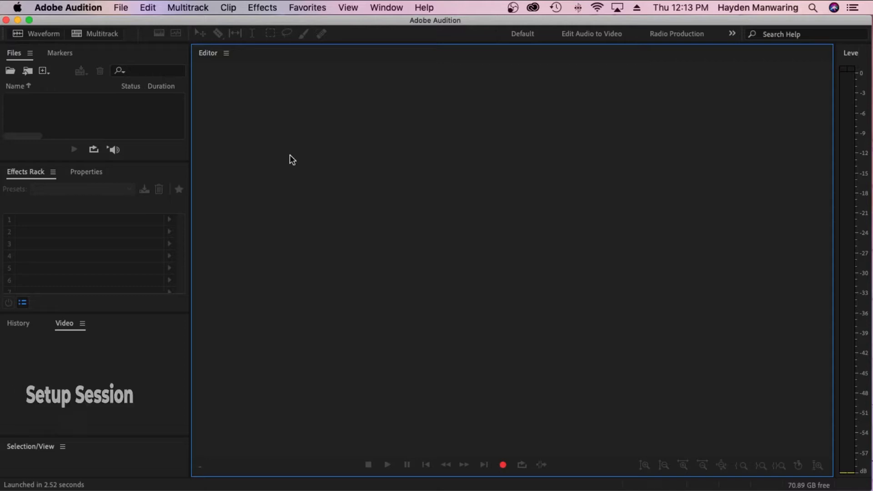
left_click(102, 33)
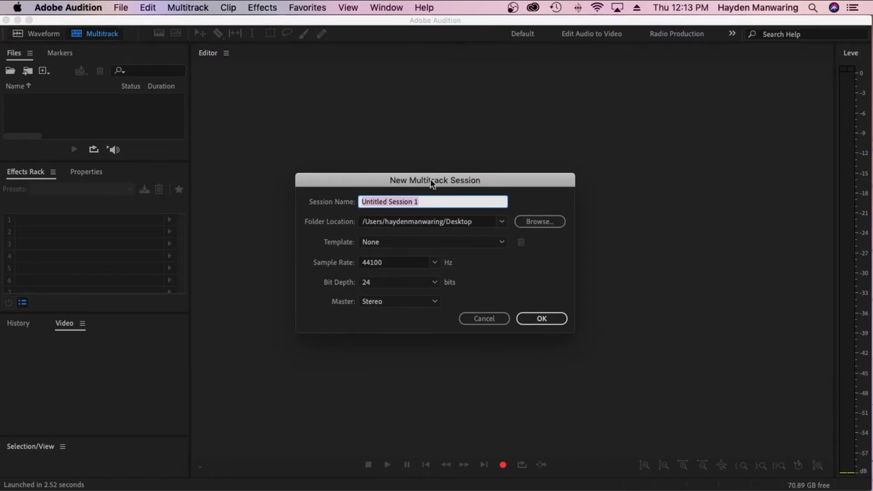
left_click(438, 204)
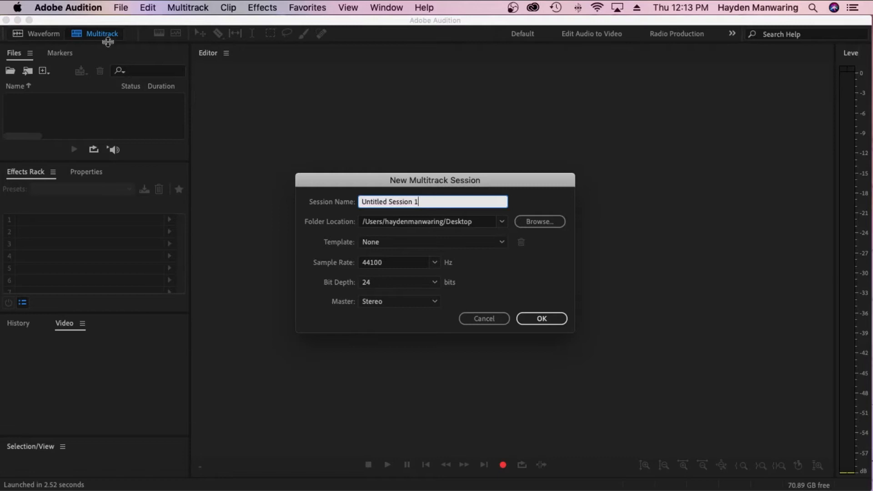
left_click_drag(419, 202, 348, 204)
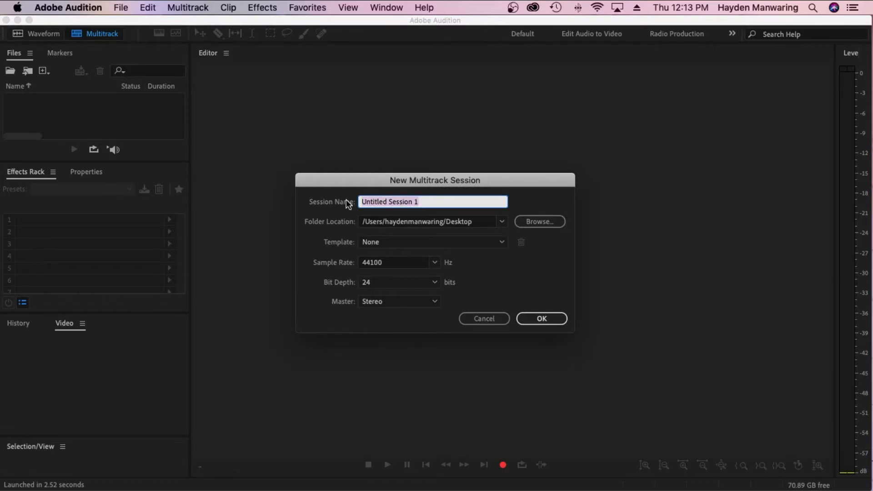
type("MyDanceMix")
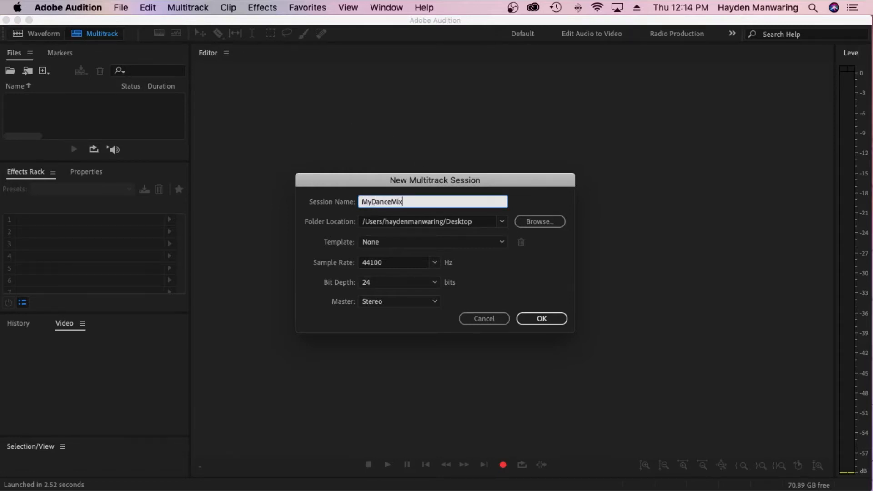
- Set the session's save location to the project folder inside Documents and create the session
left_click(531, 222)
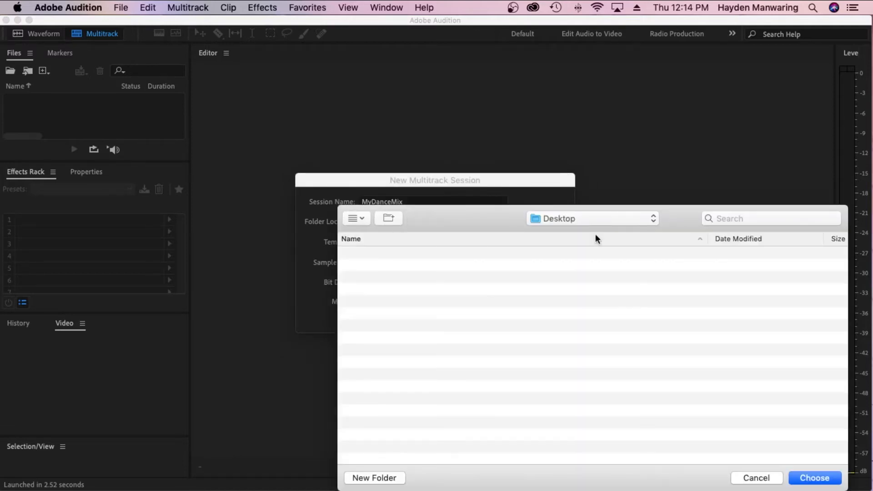
left_click(591, 219)
left_click(574, 410)
double_click(399, 280)
left_click(814, 478)
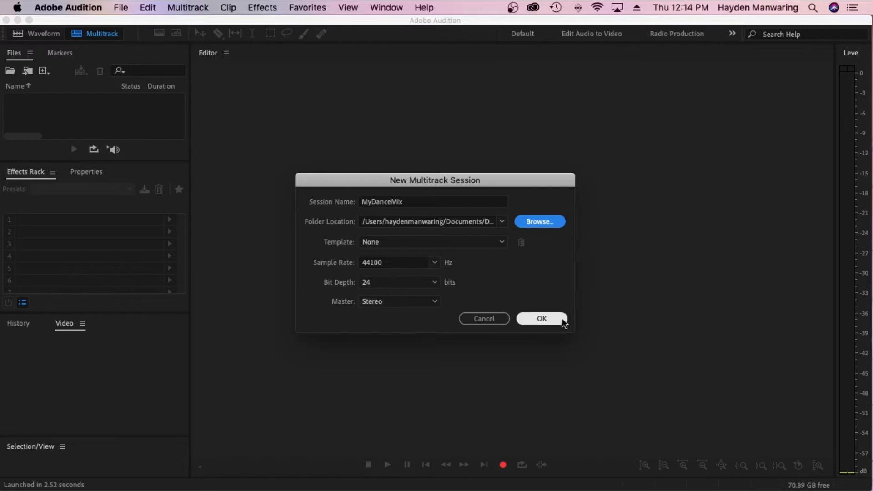
left_click(539, 316)
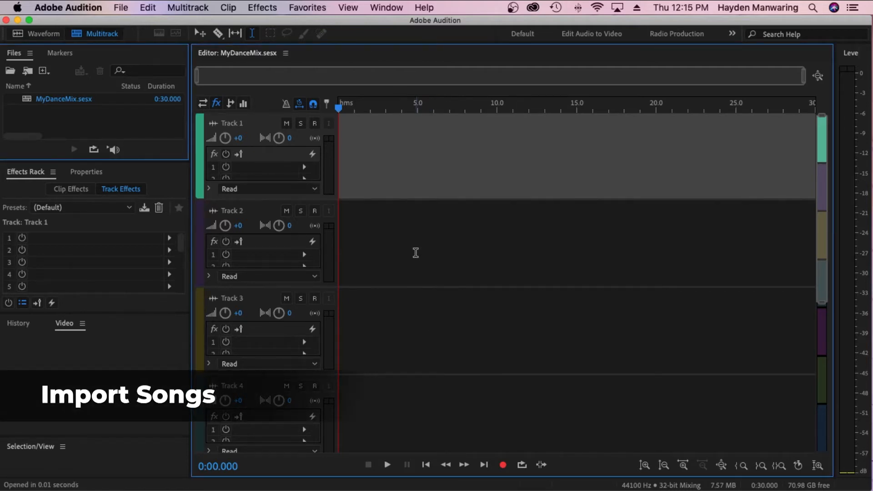
- Insert the file MySong#1.mp3 from Downloads at the start of Track 1
right_click(385, 155)
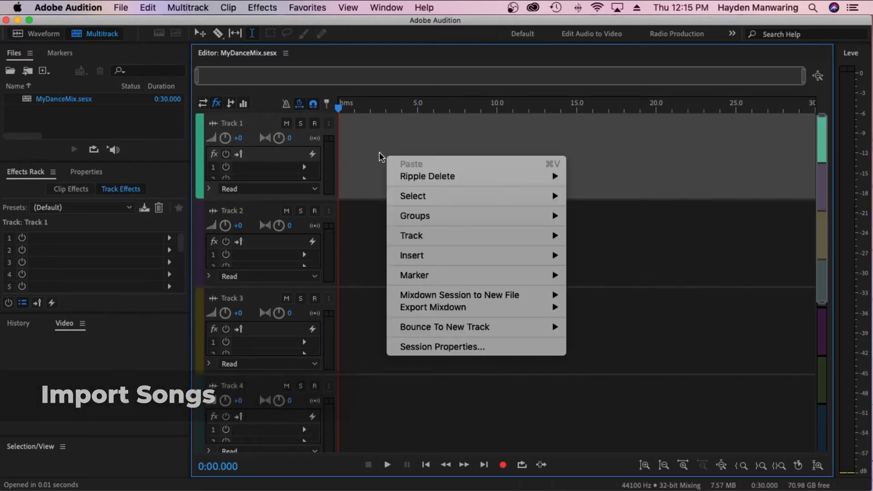
mouse_move(434, 256)
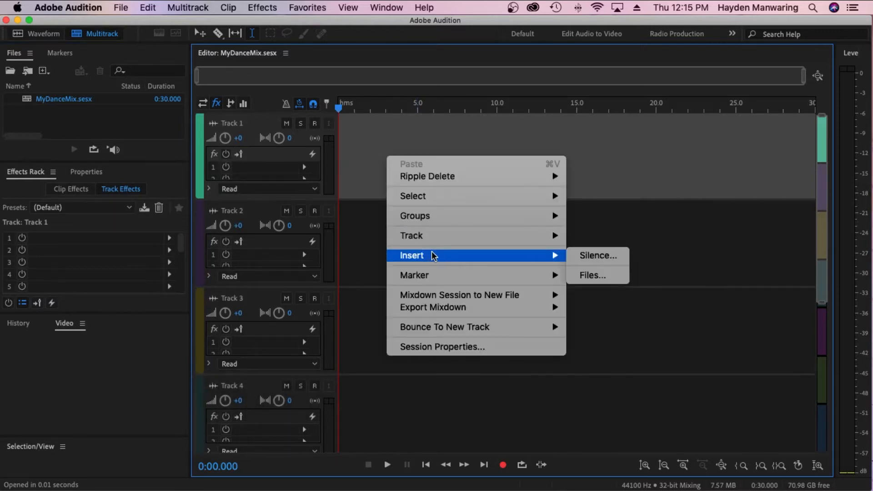
left_click(593, 277)
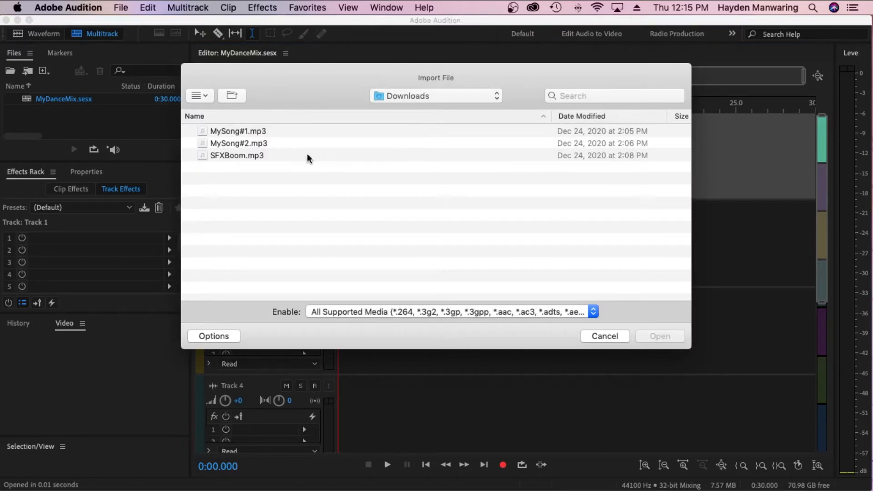
left_click(243, 130)
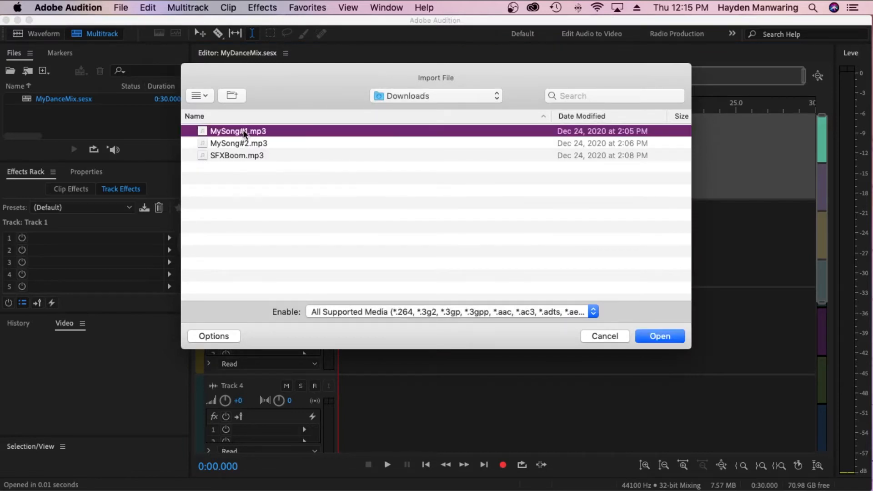
left_click(660, 336)
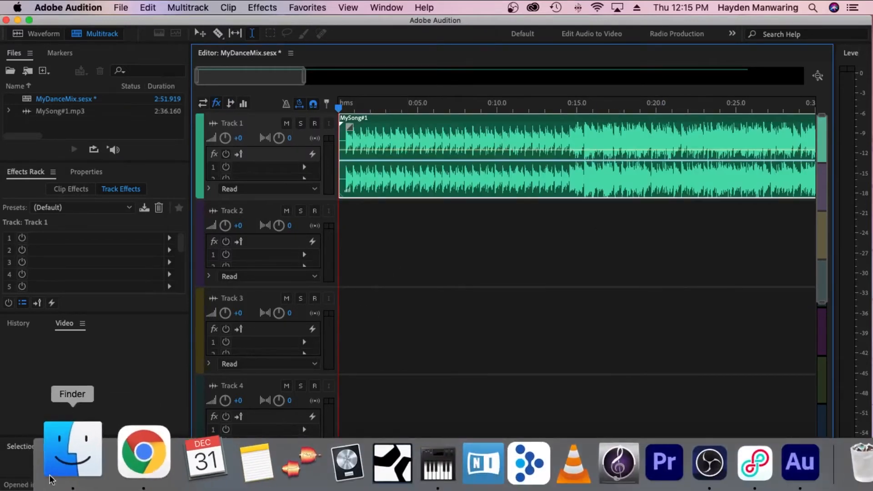
- Switch to Finder and bring MySong#2.mp3 from the Downloads folder onto Track 2 of the session
left_click(72, 450)
left_click(452, 249)
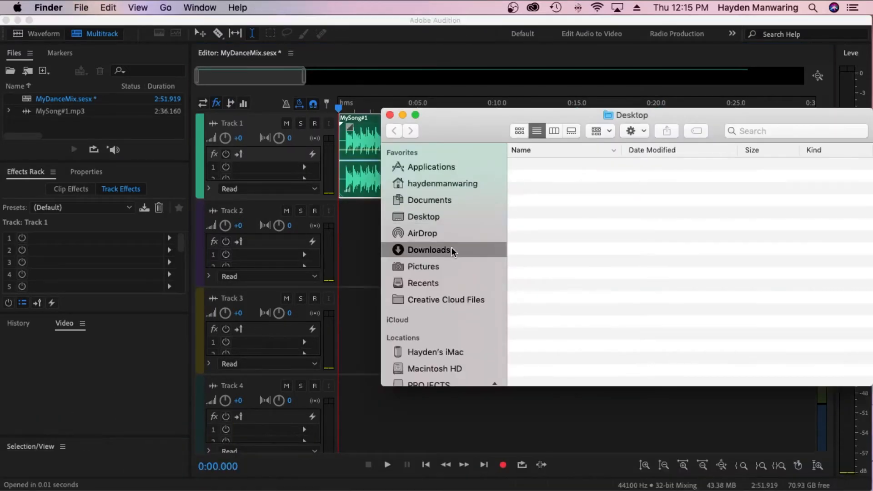
left_click_drag(449, 123, 500, 97)
left_click_drag(612, 148, 359, 234)
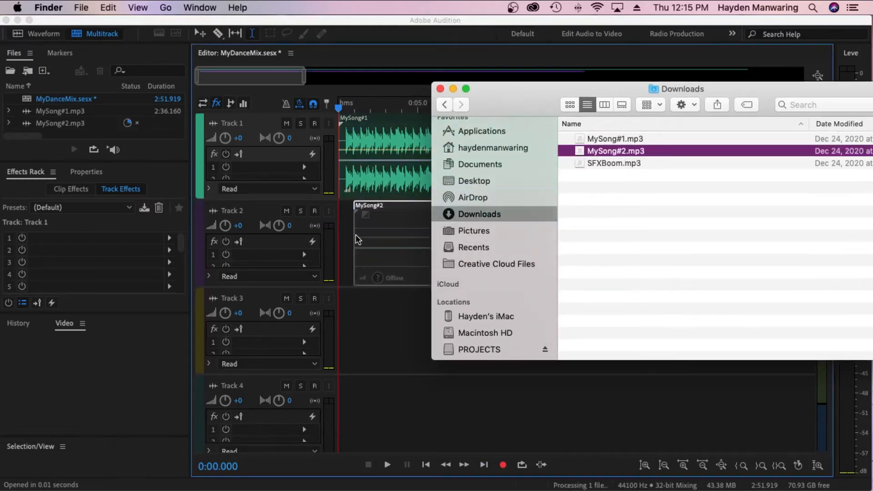
left_click(401, 321)
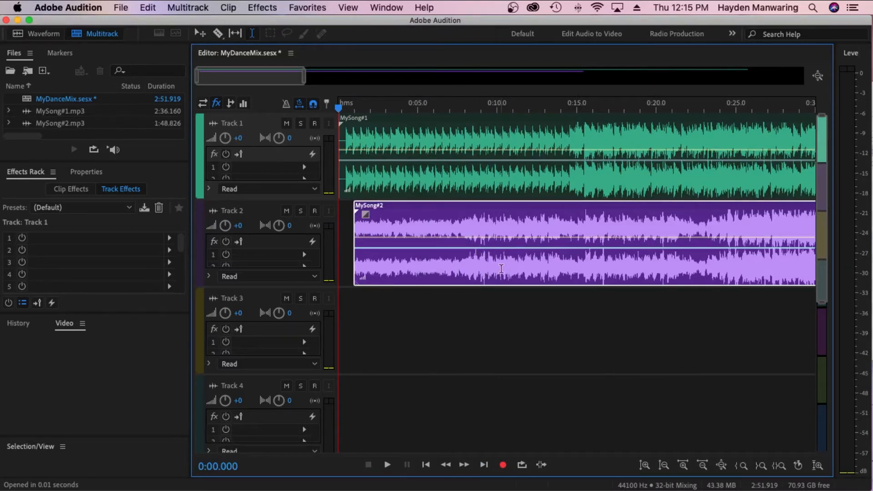
- Move the MySong#2 clip to the very start of Track 2 using the Move tool
left_click(201, 34)
left_click_drag(555, 277, 537, 277)
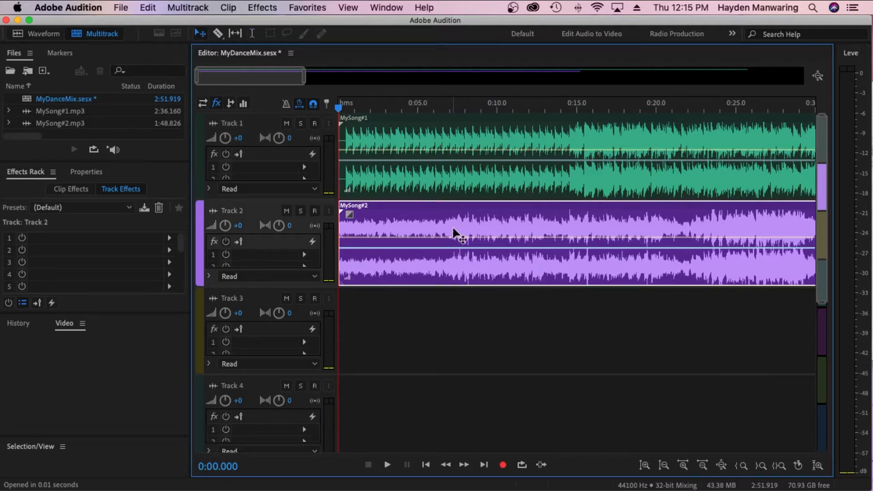
left_click(683, 465)
left_click(703, 465)
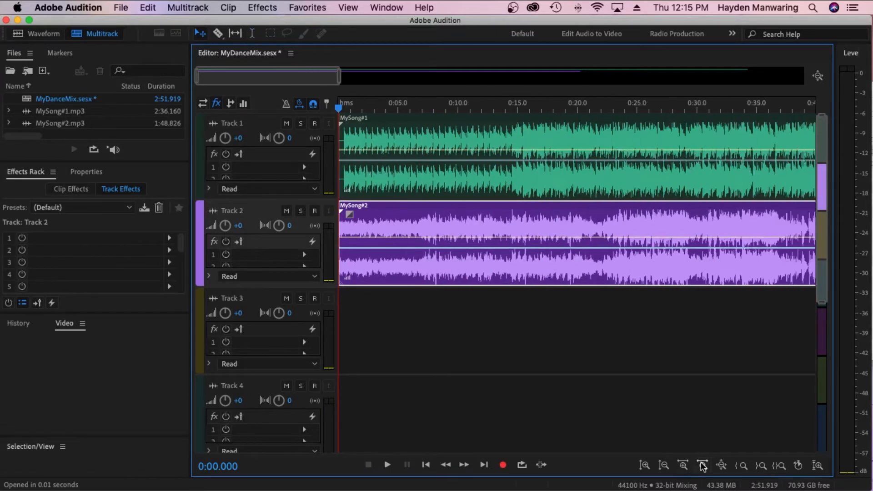
left_click(703, 465)
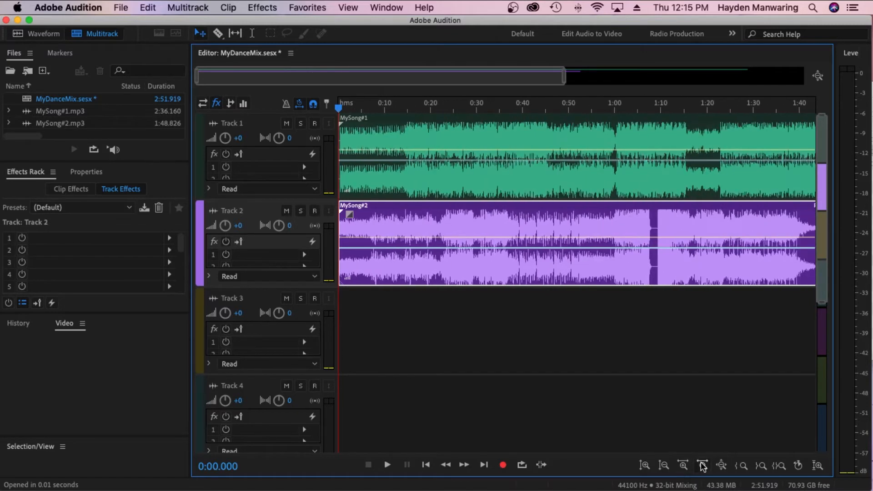
left_click_drag(685, 76, 757, 75)
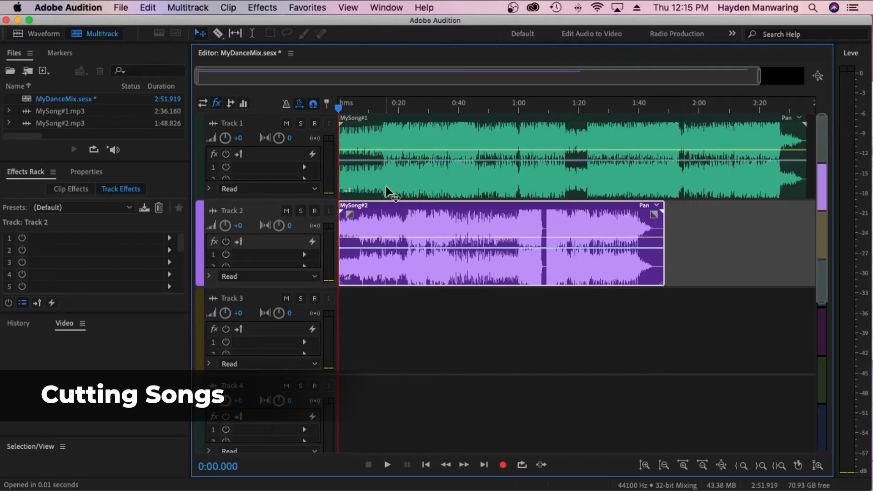
- Solo Track 1 so that only MySong#1 is heard
left_click(250, 122)
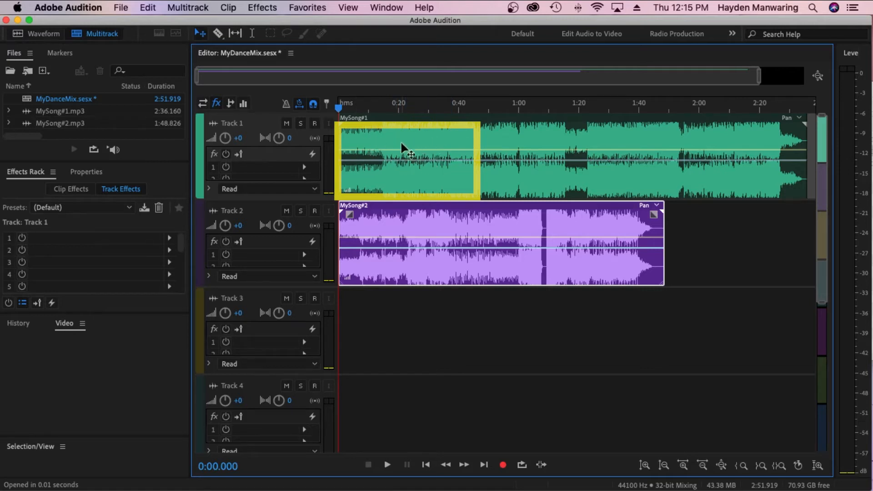
left_click(254, 213)
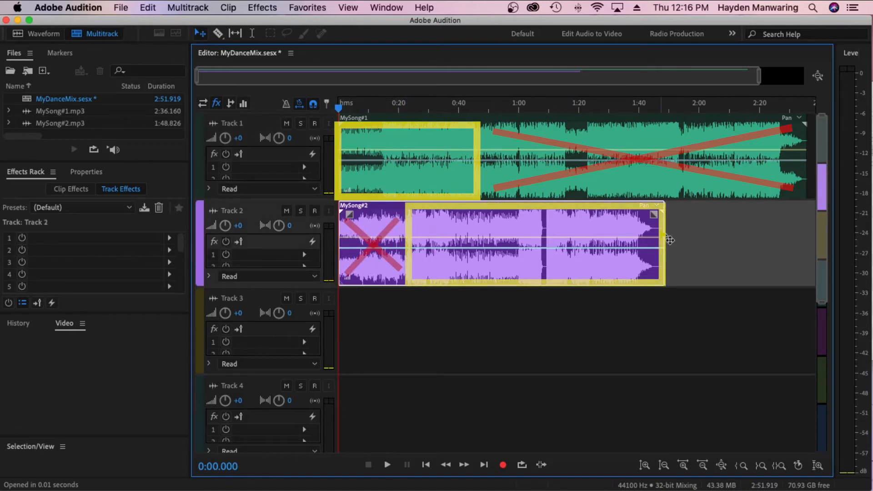
left_click(300, 123)
left_click(300, 123)
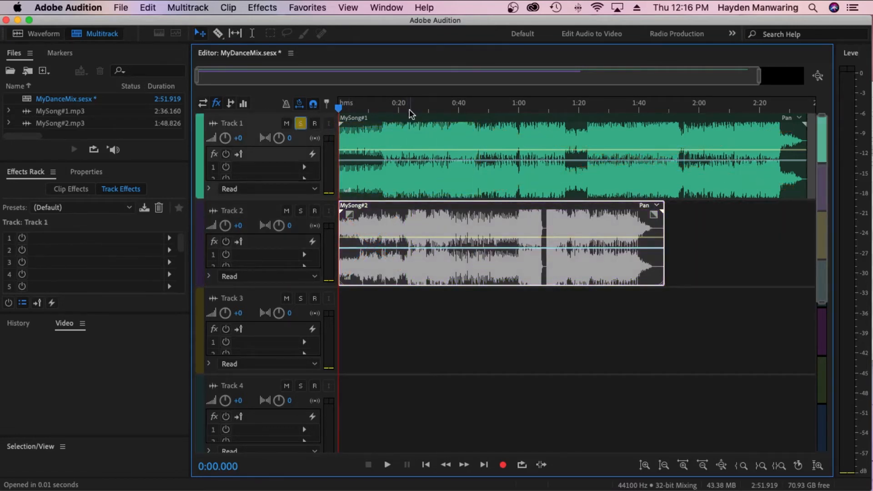
- Activate the Time Selection tool and place the playhead at about 0:42 in the MySong#1 clip
left_click(421, 109)
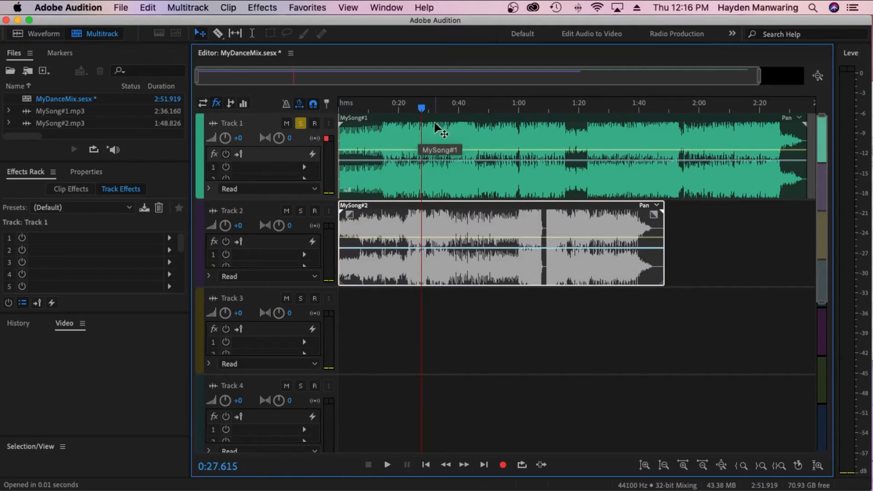
left_click(253, 36)
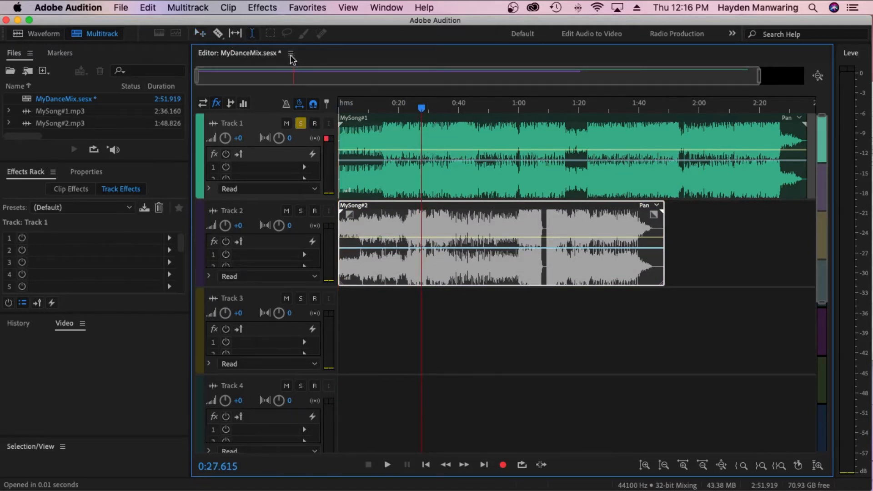
left_click(437, 126)
left_click(453, 128)
left_click(459, 130)
left_click(435, 134)
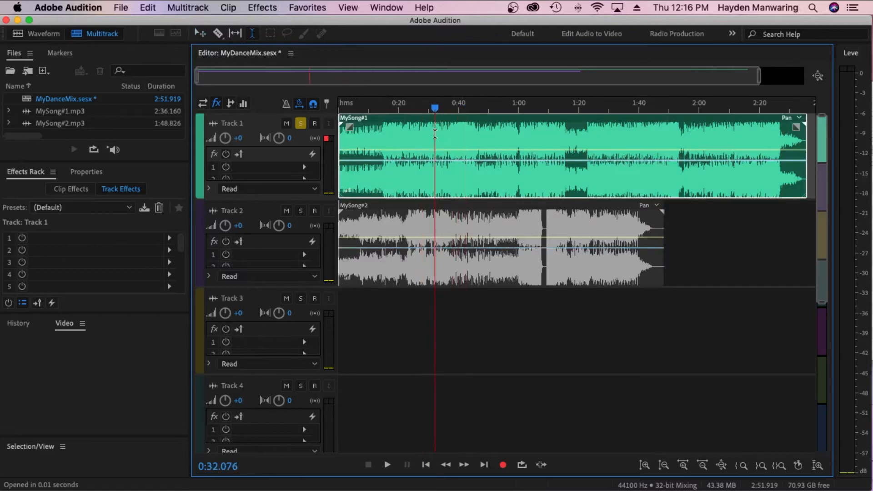
left_click(451, 132)
left_click(472, 132)
left_click(465, 131)
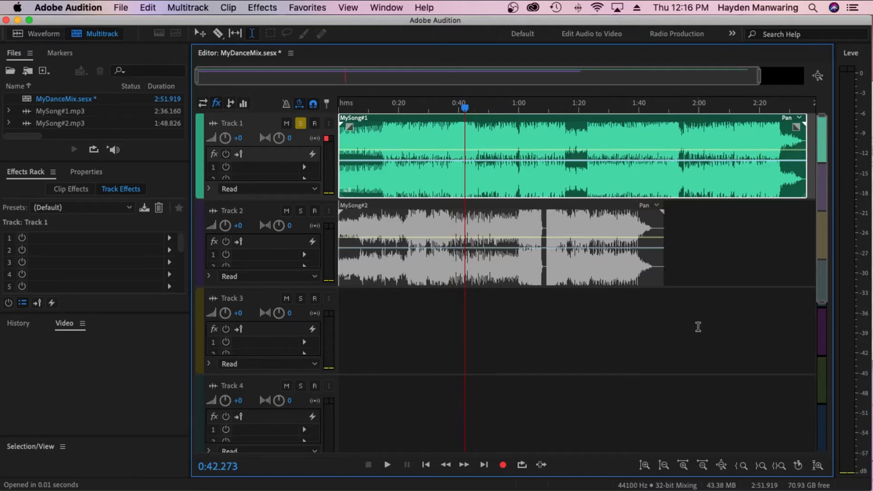
- Play MySong#1 from about 0:39 to about 0:46 to find the cut point
left_click(688, 467)
left_click(689, 468)
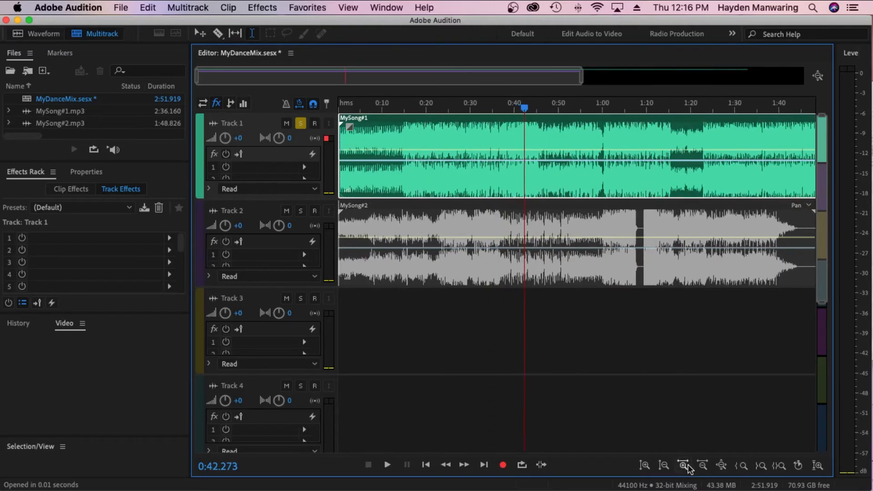
left_click(689, 468)
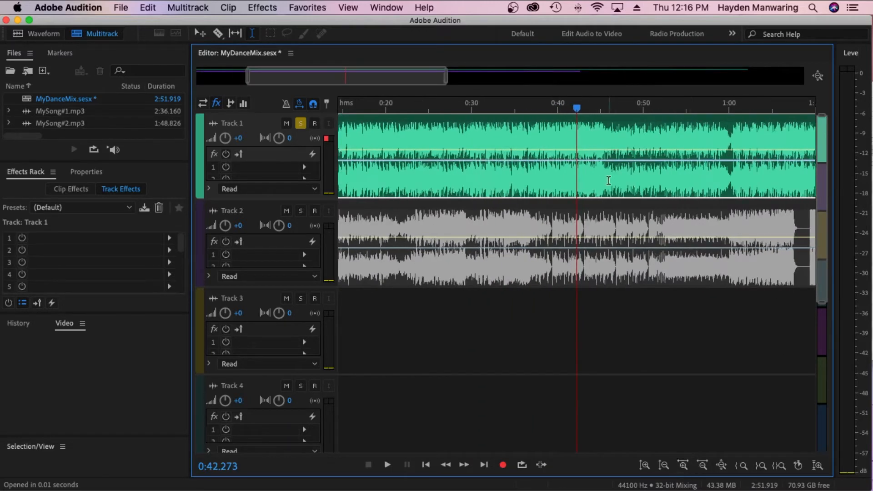
left_click(683, 466)
left_click(683, 465)
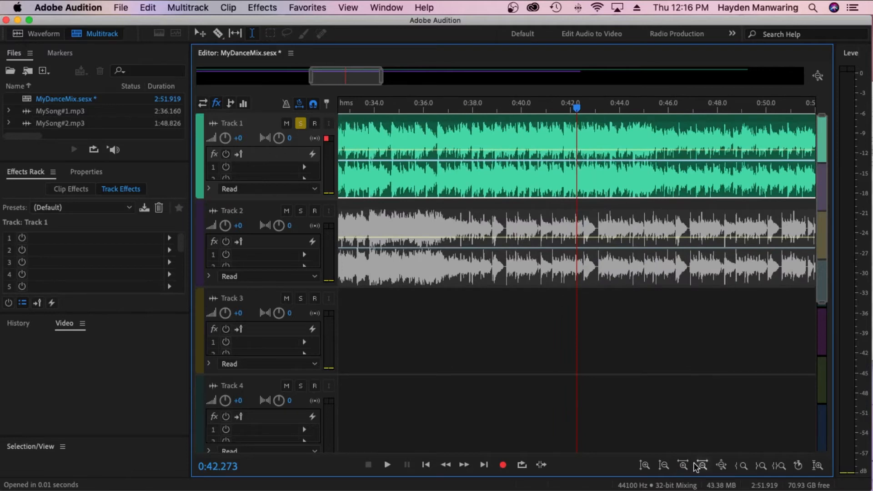
left_click(703, 466)
left_click(703, 465)
left_click(531, 127)
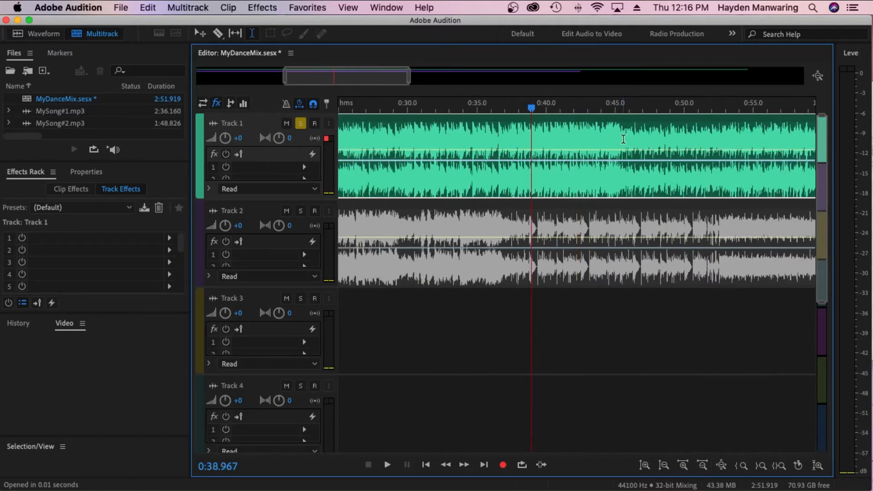
key("space")
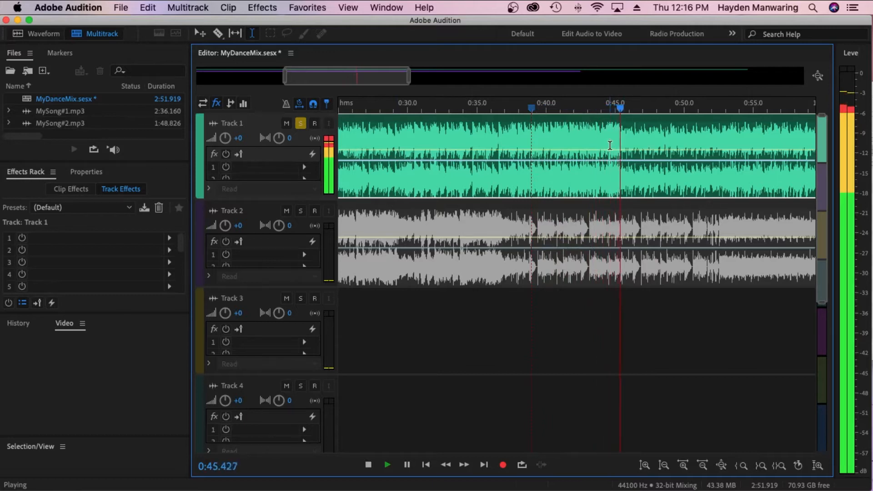
key("space")
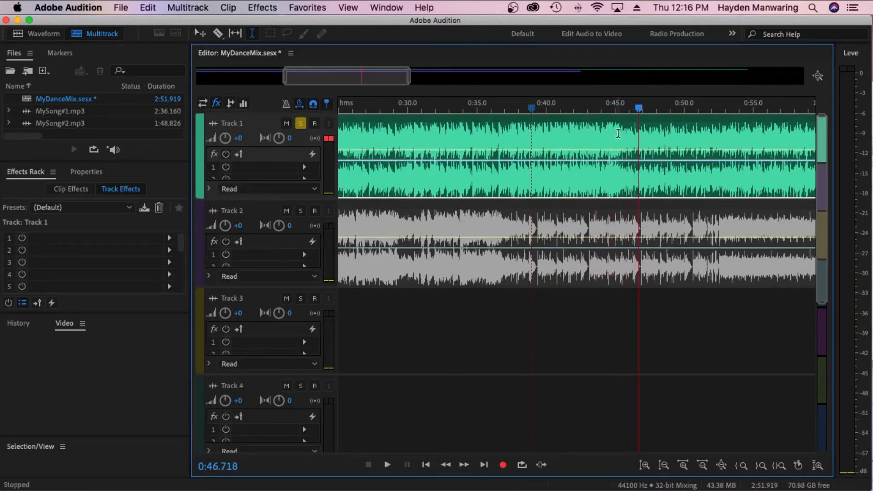
- Place the playhead at about 0:45.48 in the MySong#1 clip, just before the beat
left_click(621, 129)
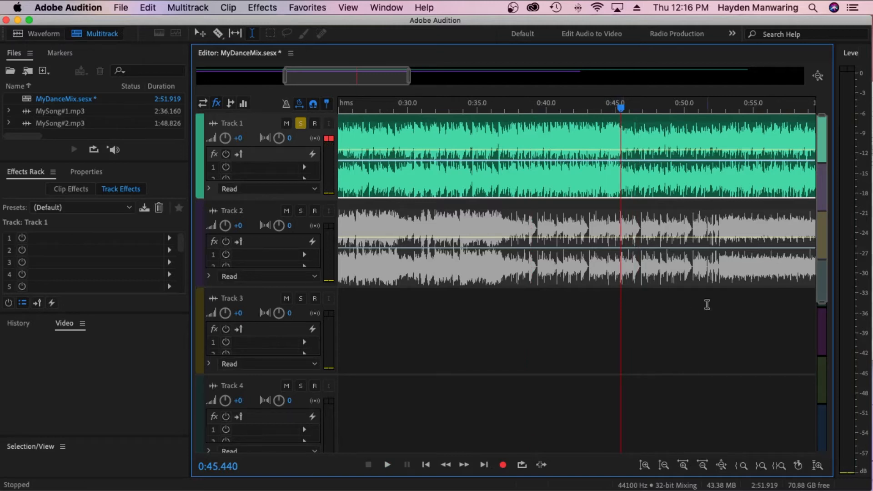
left_click(683, 465)
left_click(683, 465)
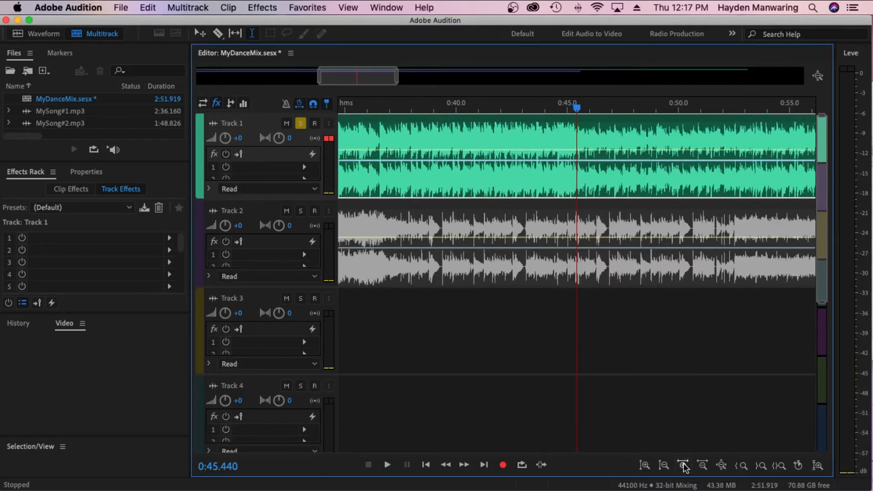
left_click(683, 465)
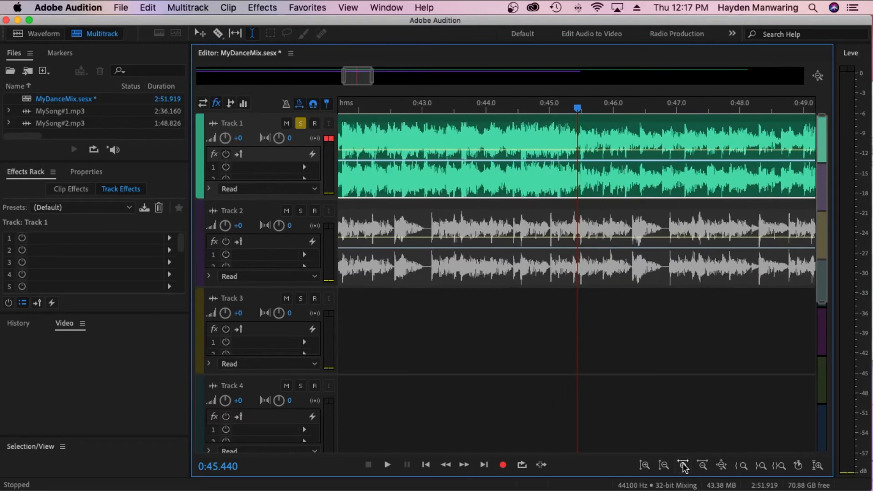
left_click(582, 133)
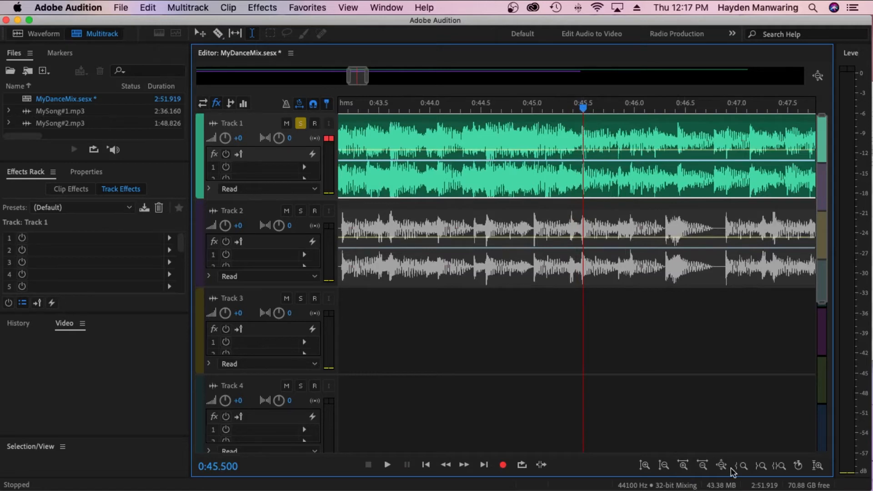
left_click(683, 466)
left_click(683, 466)
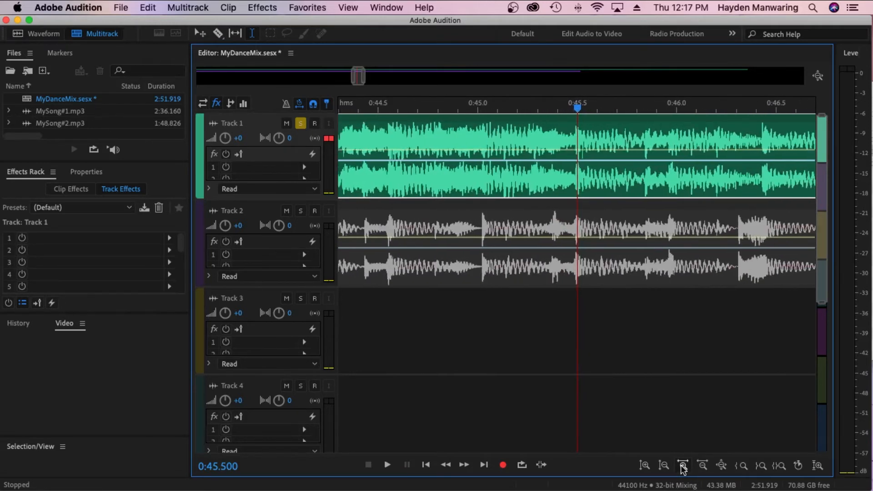
left_click(574, 142)
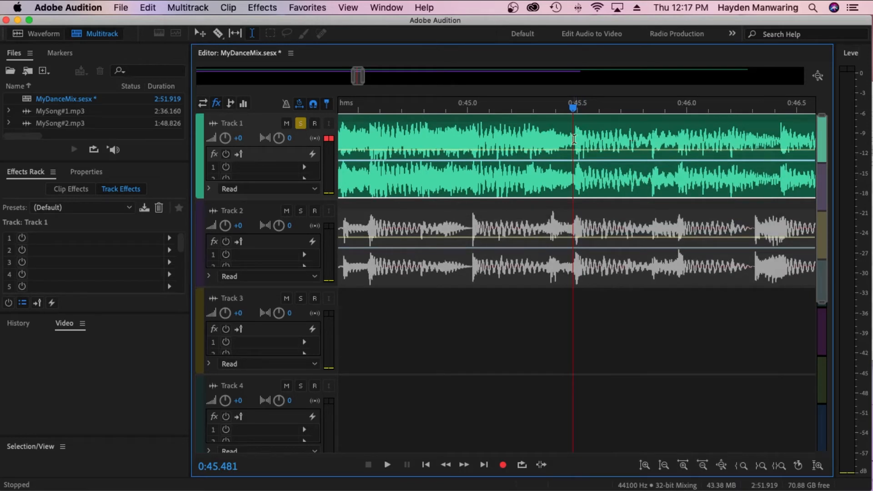
- Try splitting the MySong#1 clip at about 0:45.48 with the Razor tool, then undo the split
left_click(218, 36)
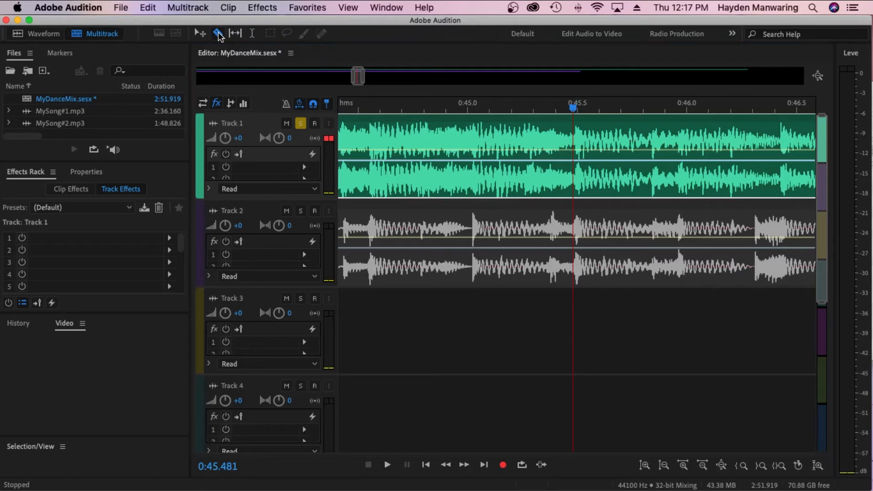
left_click(574, 132)
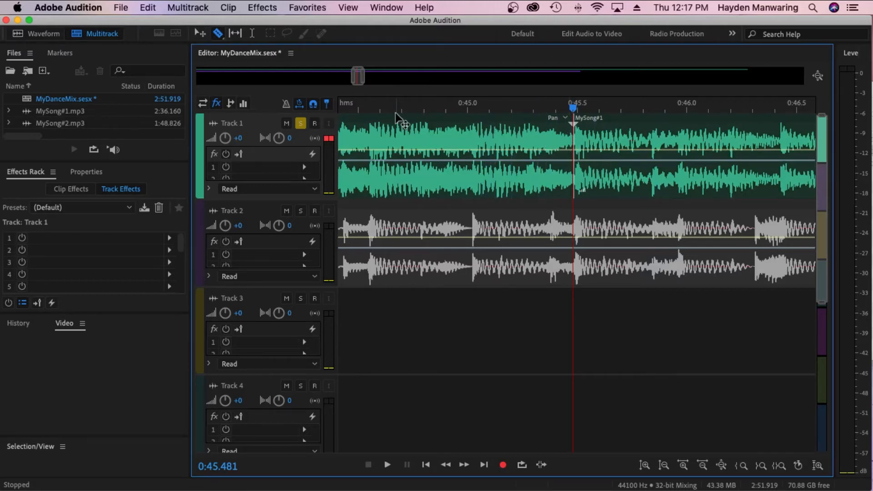
left_click(200, 34)
left_click(632, 184)
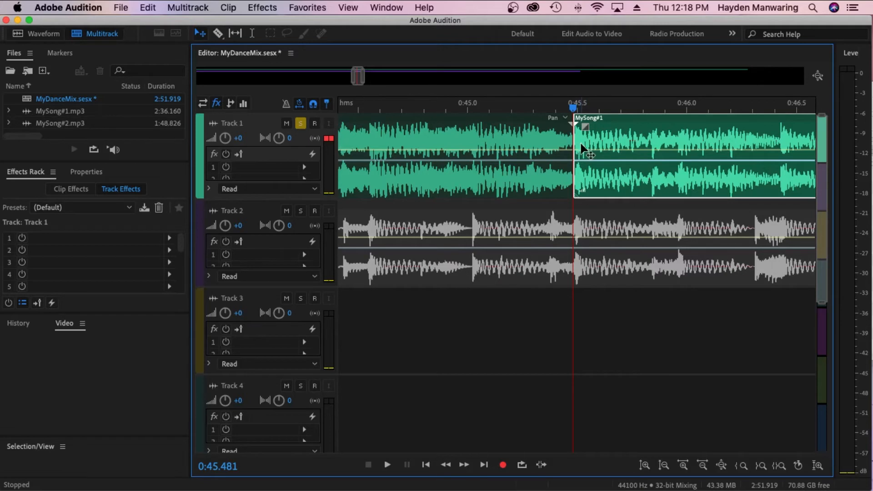
key("super+z")
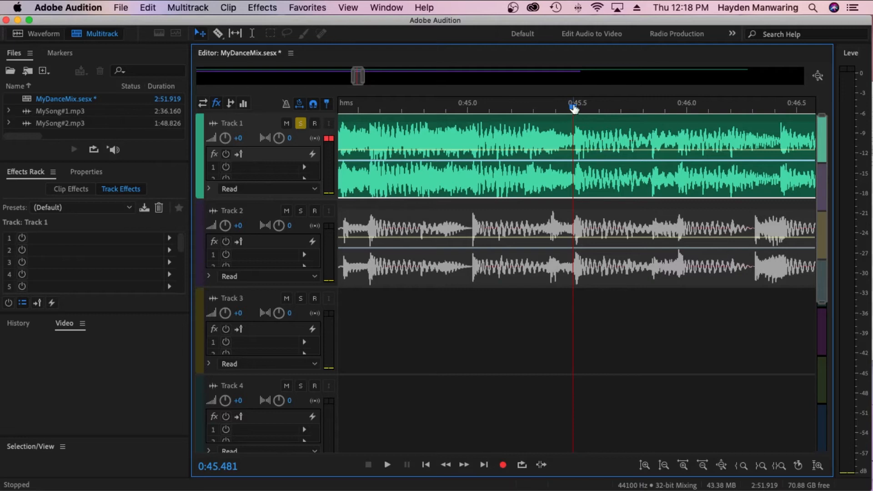
- Move the playhead to about 0:45.69 and split the MySong#1 clip there with the Razor tool
left_click_drag(574, 109, 620, 109)
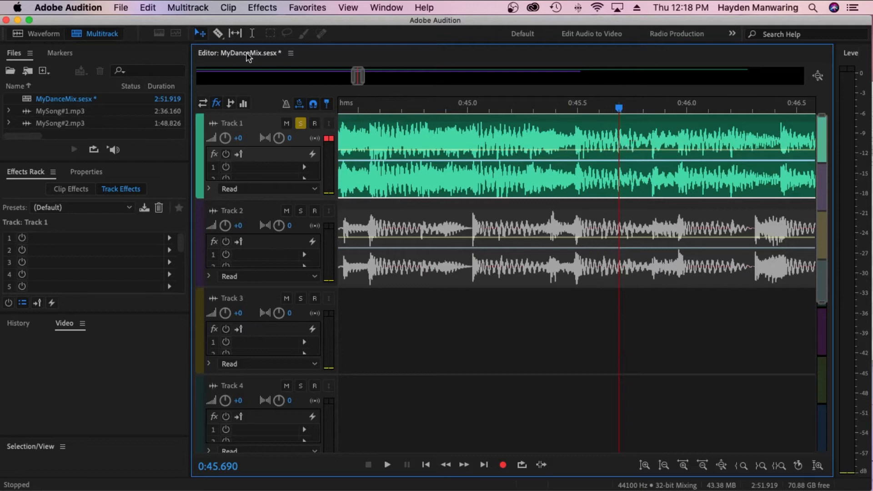
left_click(218, 33)
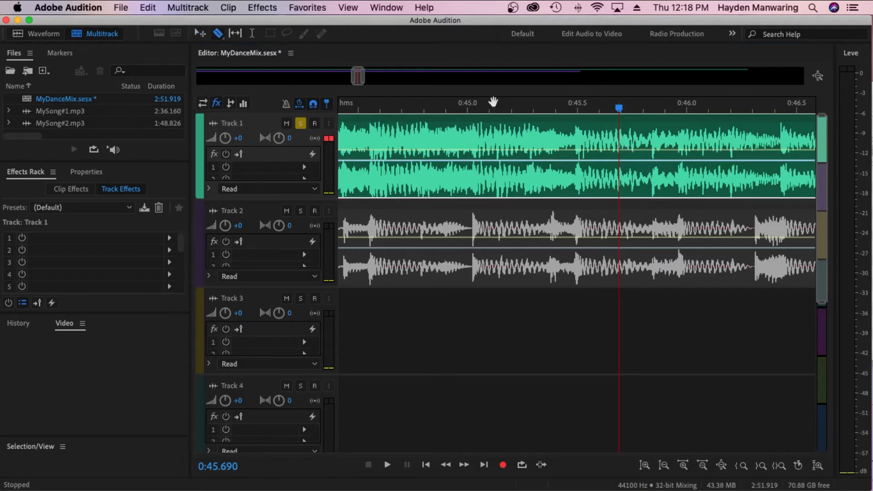
left_click(620, 136)
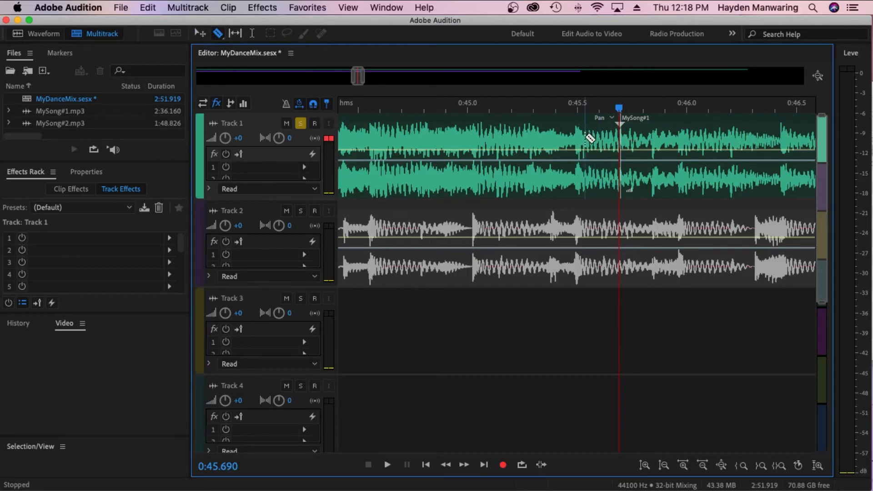
- Delete the part of MySong#1 after the cut on Track 1
left_click(200, 35)
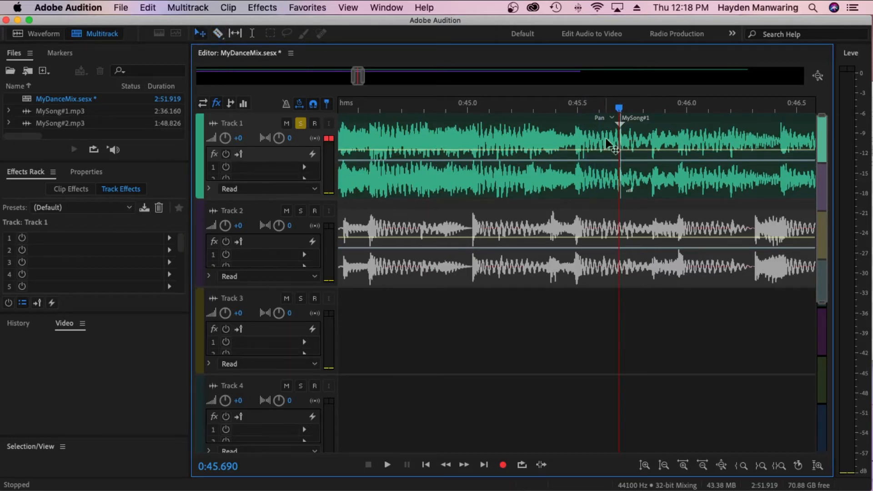
left_click(675, 181)
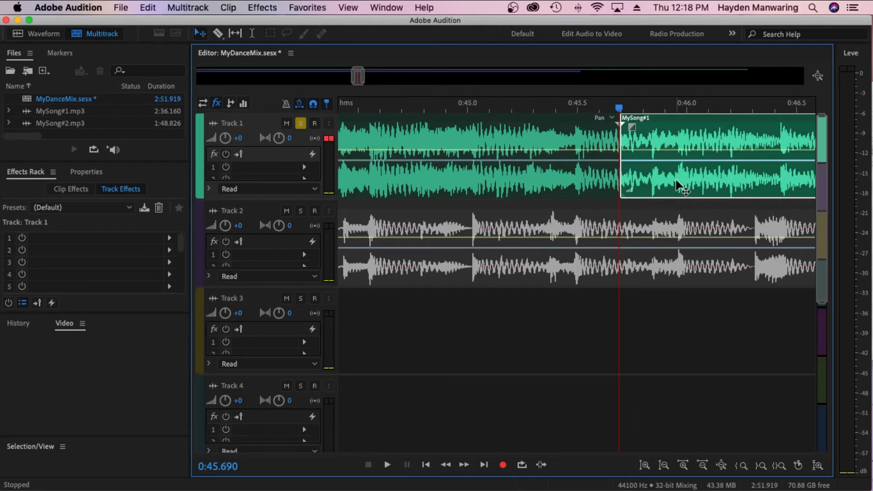
key("Delete")
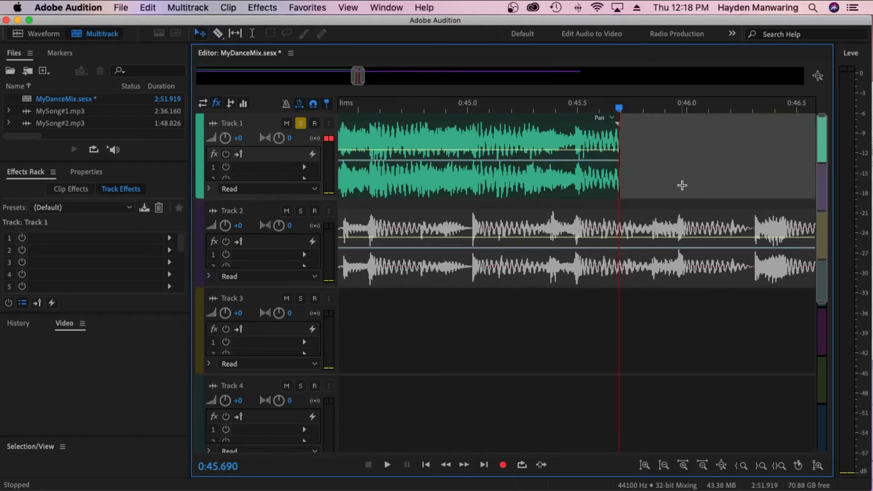
- Play Track 1 from about 0:44.8 to about 0:46 to check how the trimmed MySong#1 ends
left_click(702, 465)
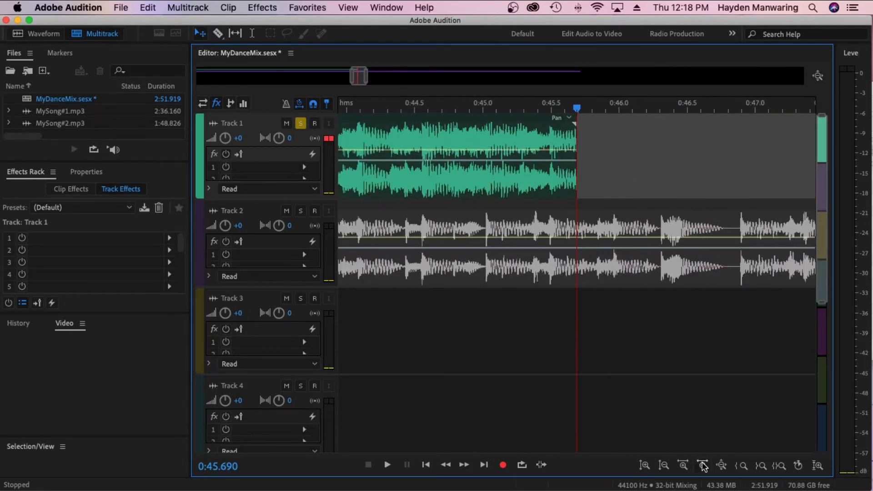
left_click(703, 466)
left_click(526, 109)
key("space")
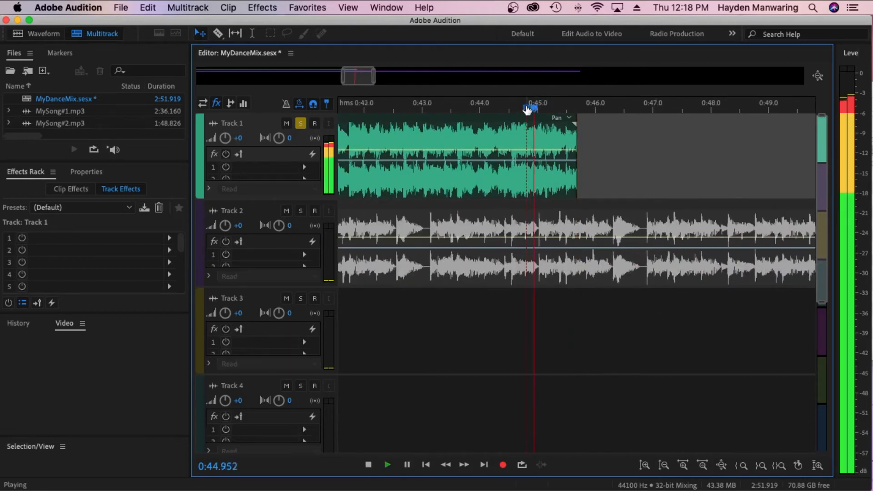
key("space")
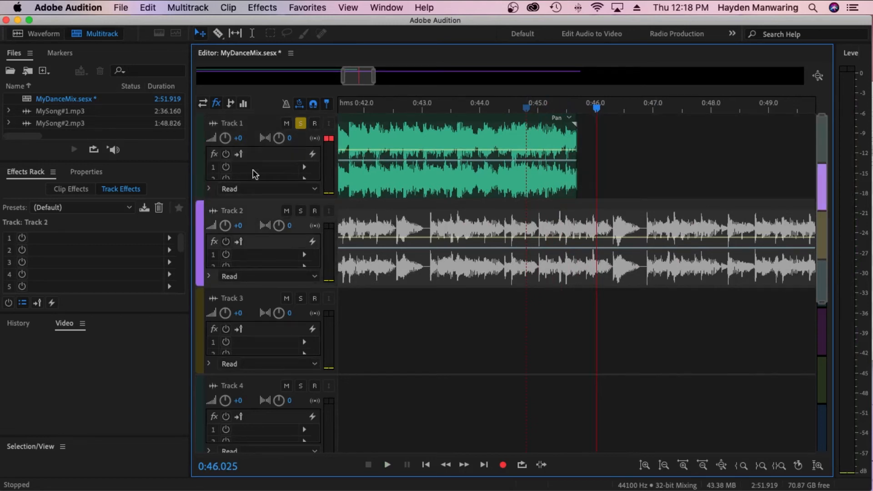
- Turn off solo on Track 1 and make Track 2 the active track
left_click(300, 124)
left_click(266, 211)
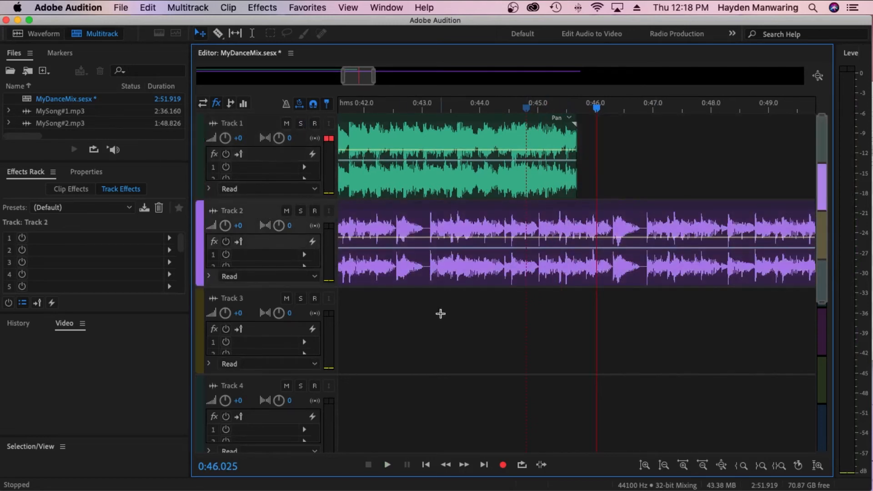
- Place the playhead at about 0:22, at the quiet dip in MySong#2, and select that clip on Track 2
left_click_drag(698, 467, 698, 467)
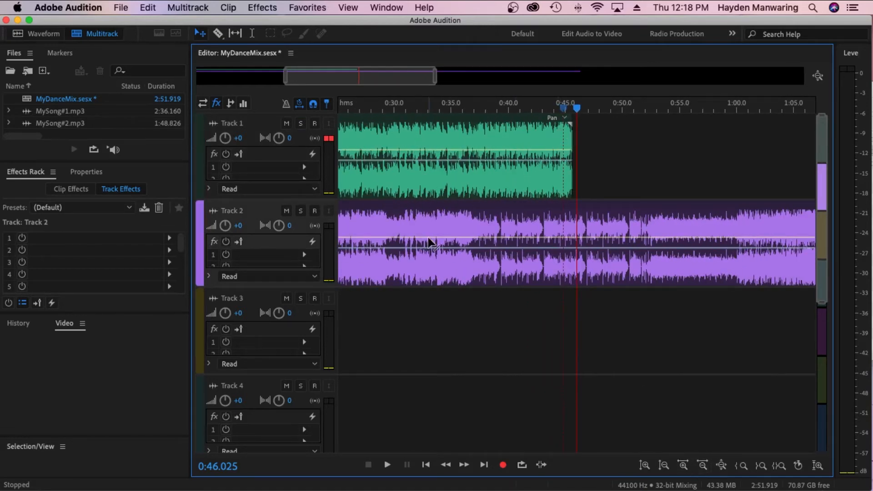
scroll(427, 237, "left", 10)
scroll(427, 238, "left", 3)
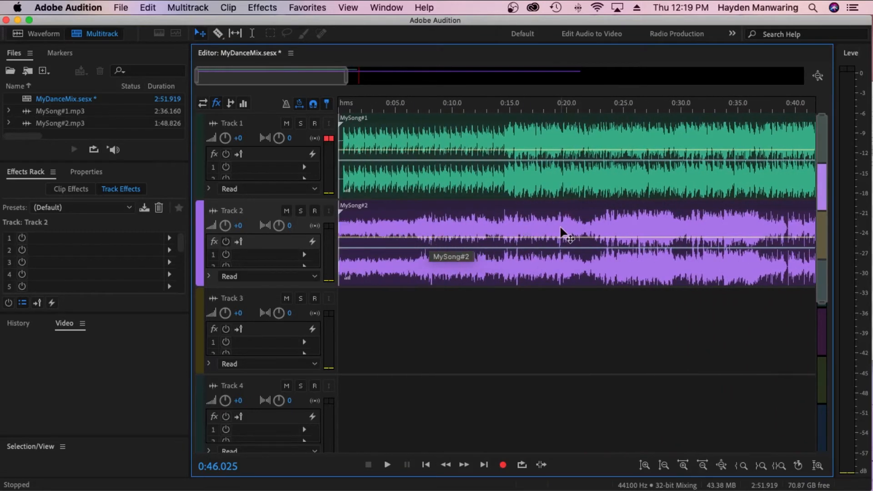
scroll(563, 228, "right", 3)
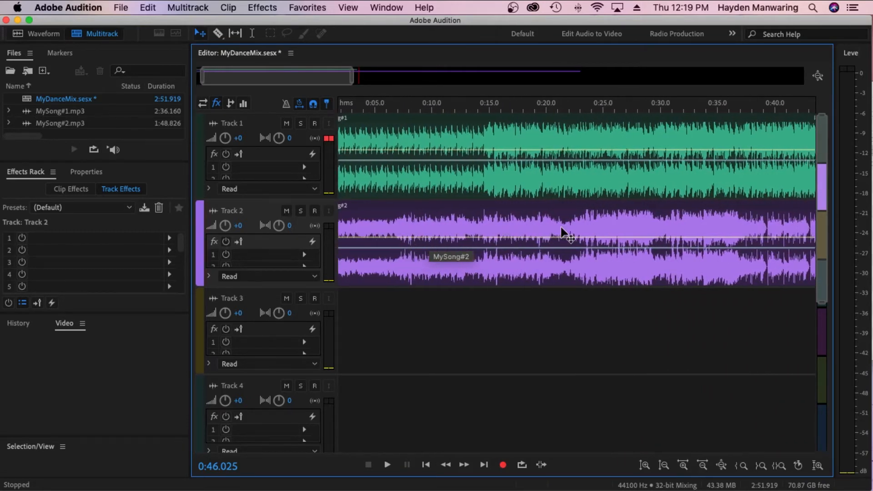
left_click(563, 109)
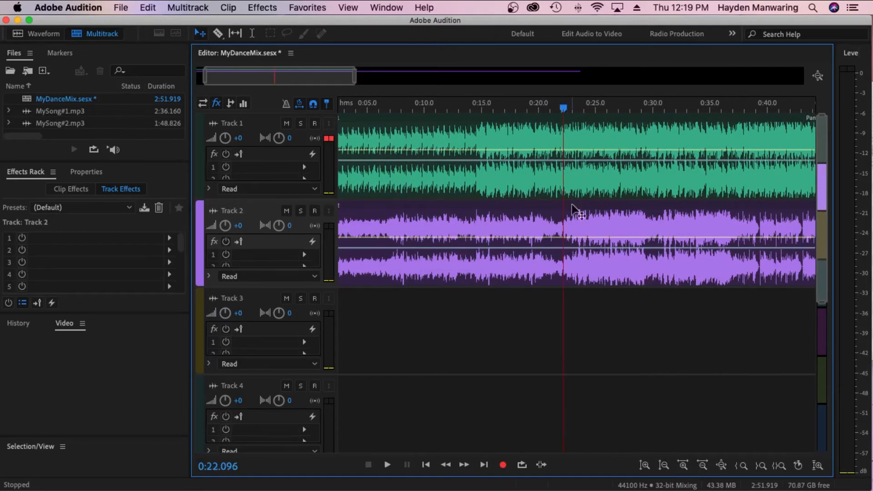
left_click(581, 223)
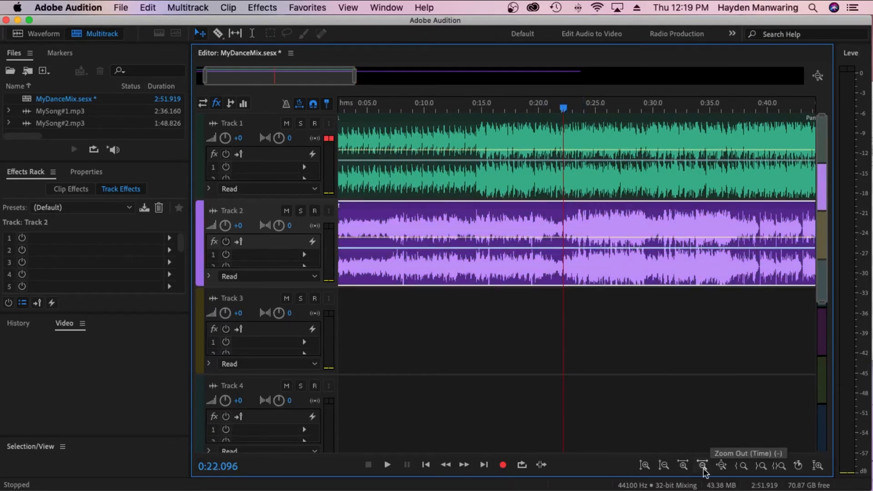
left_click(685, 468)
left_click(686, 467)
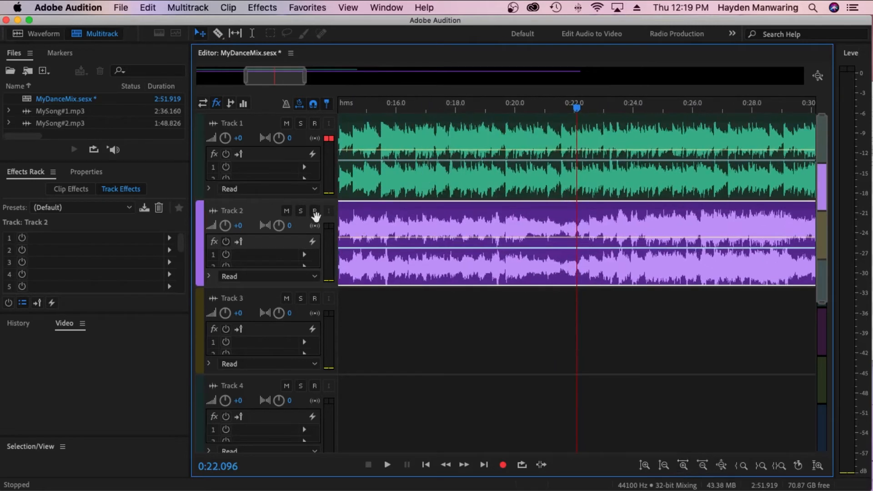
- Solo Track 2 and play MySong#2 from about 0:19 to about 0:24 to find its cut point
left_click(299, 211)
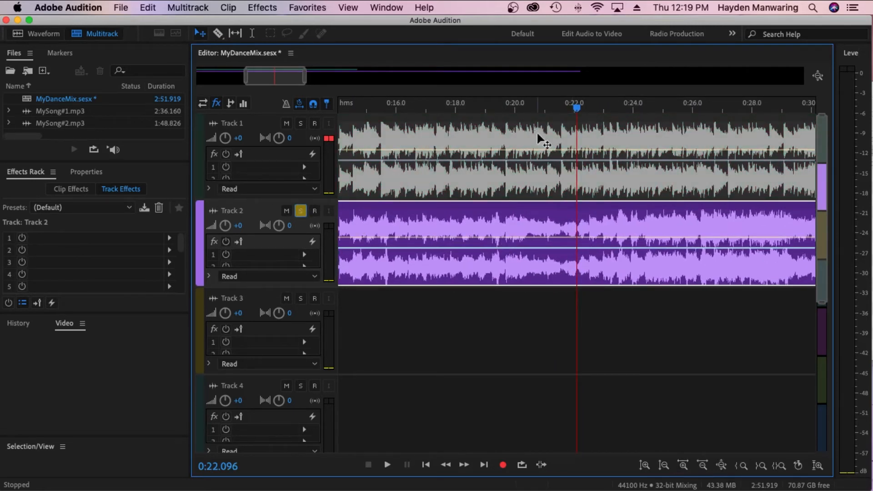
left_click(487, 107)
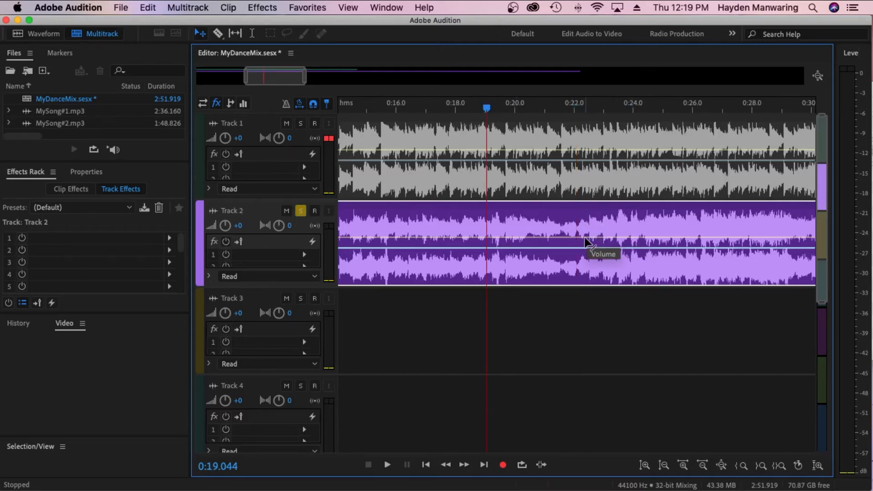
key("space")
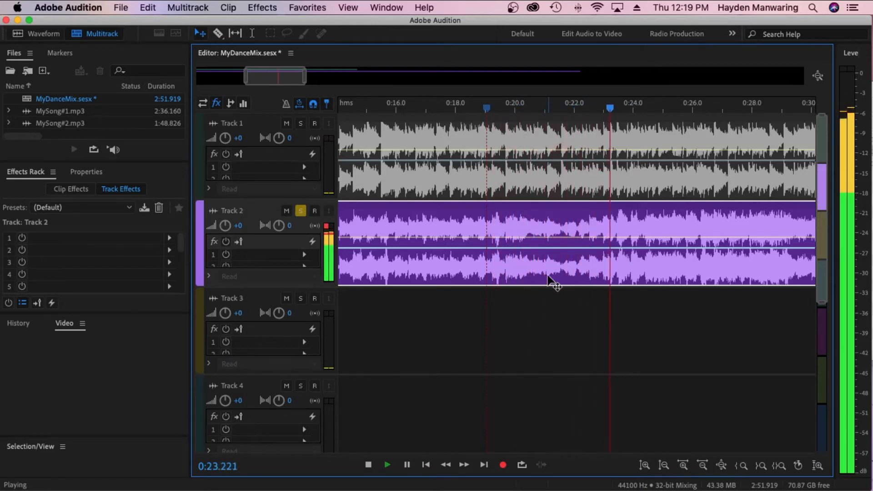
key("space")
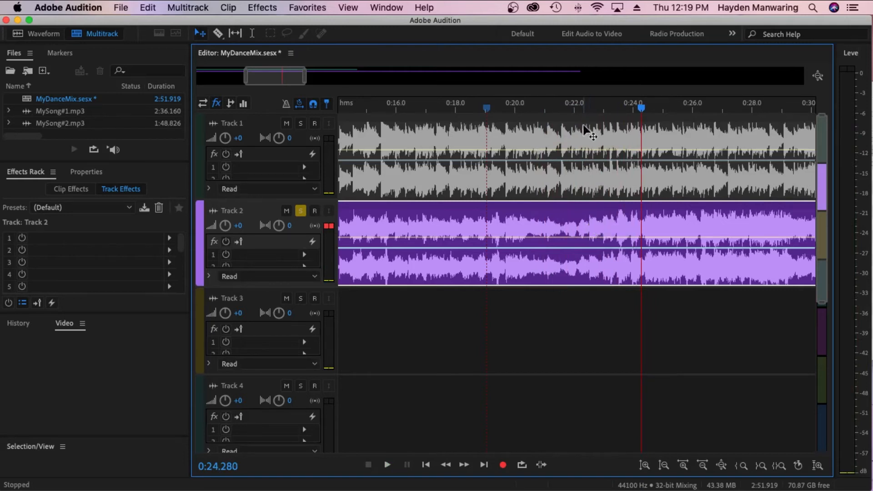
- Set the playhead to about 0:22.47 and split MySong#2 at the beat near 0:22.5 with the Razor tool
left_click(588, 109)
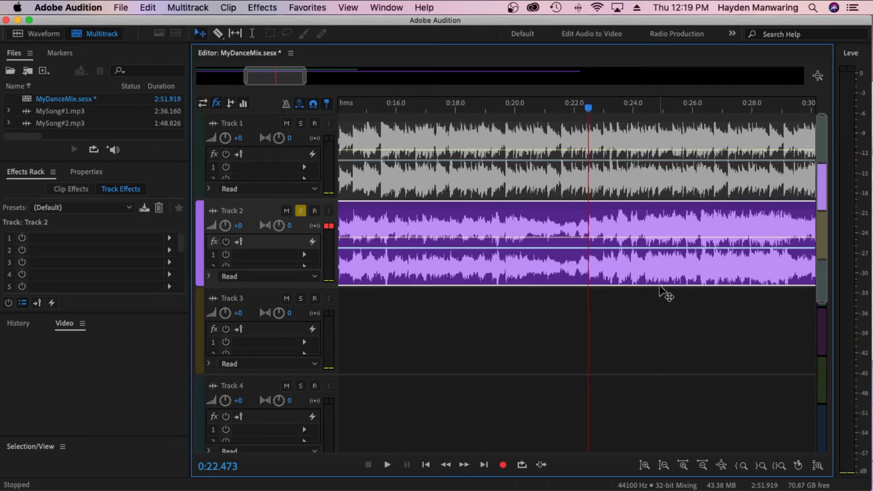
left_click(683, 466)
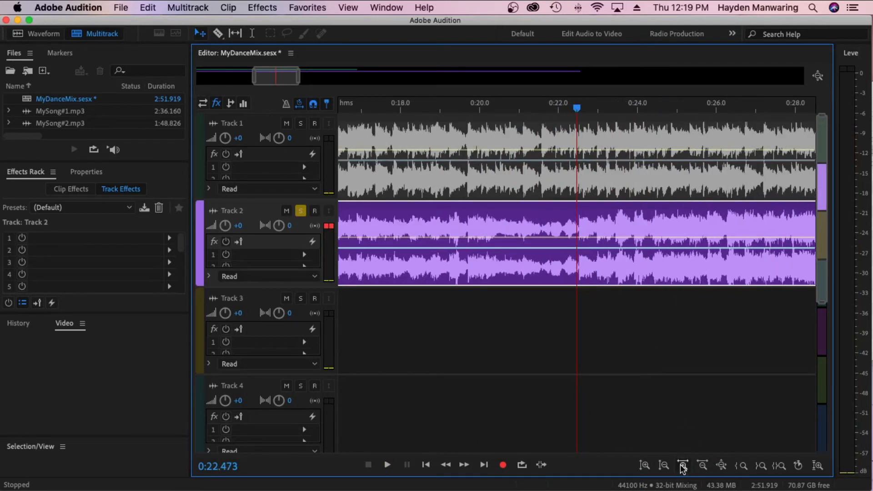
left_click(682, 466)
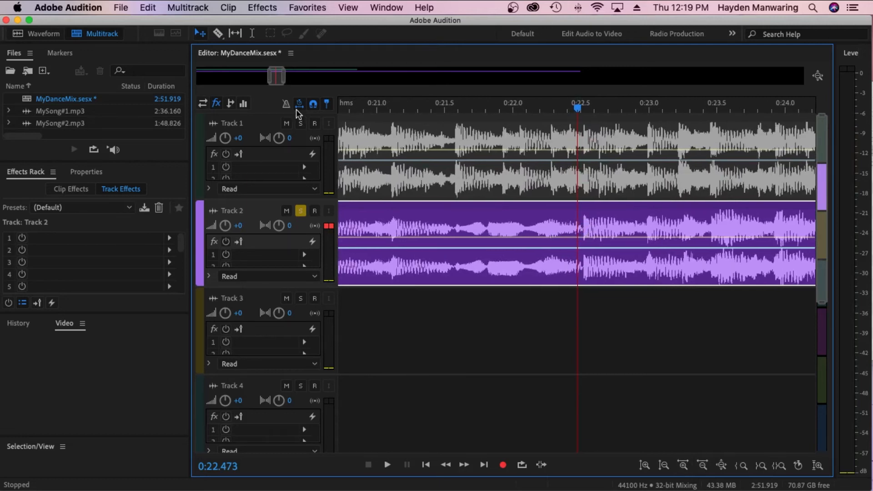
left_click(583, 232)
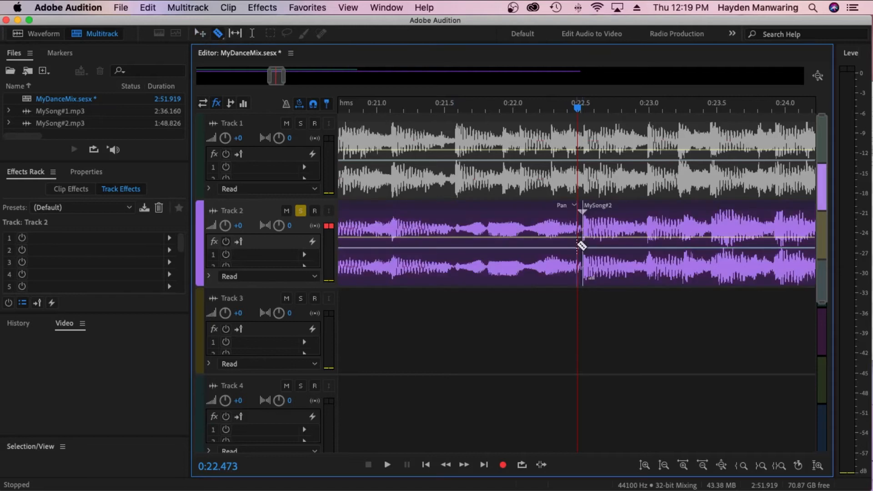
left_click(201, 35)
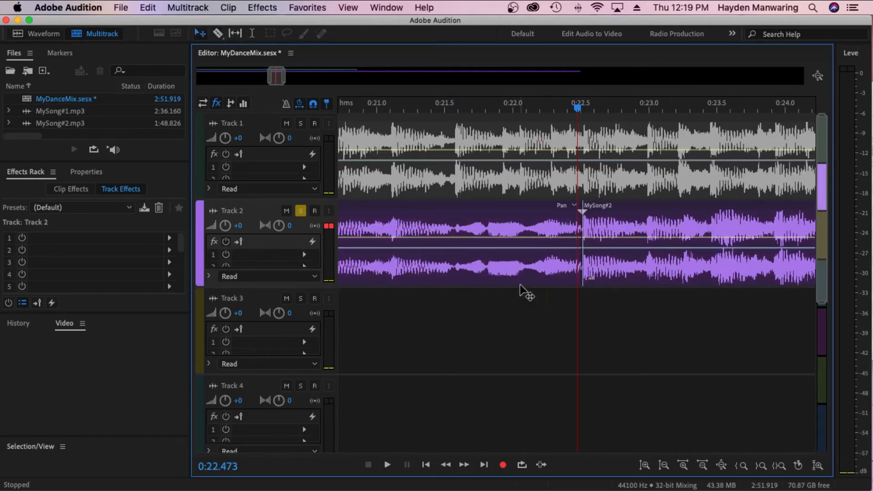
- Delete the part of MySong#2 before the split and move the remaining clip to start where MySong#1 ends
left_click(548, 282)
key("Delete")
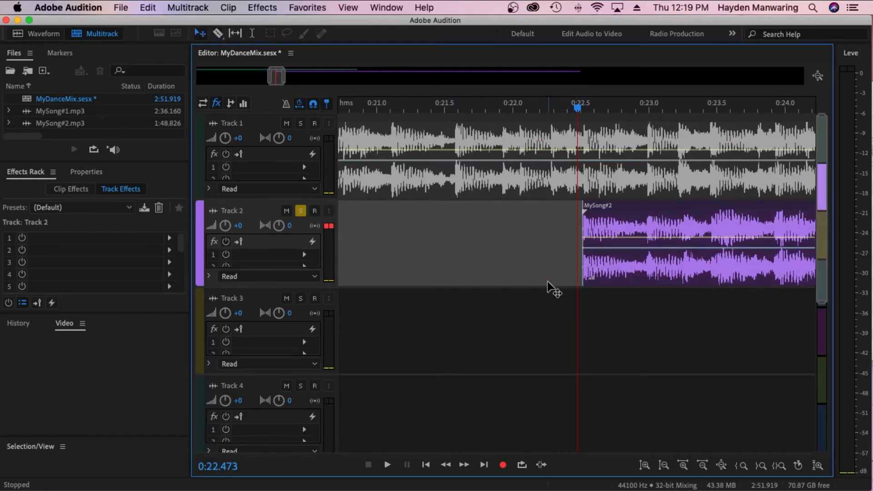
left_click(702, 465)
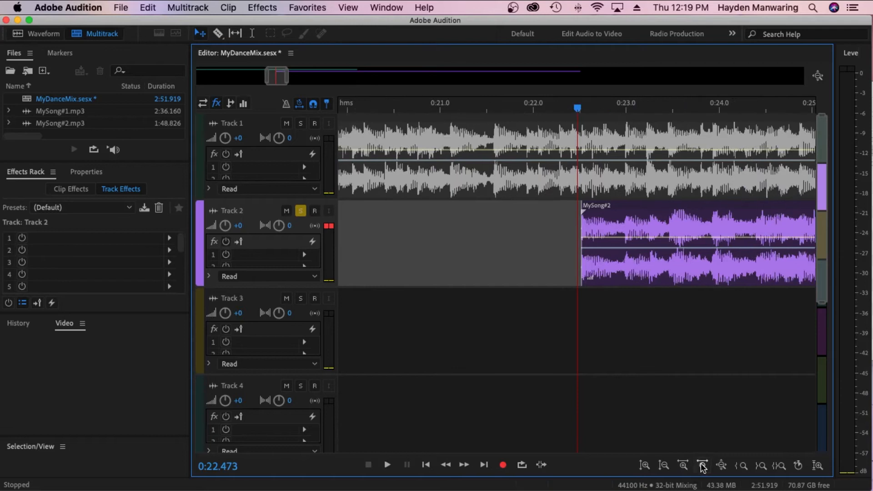
left_click_drag(285, 76, 594, 72)
left_click_drag(267, 77, 163, 87)
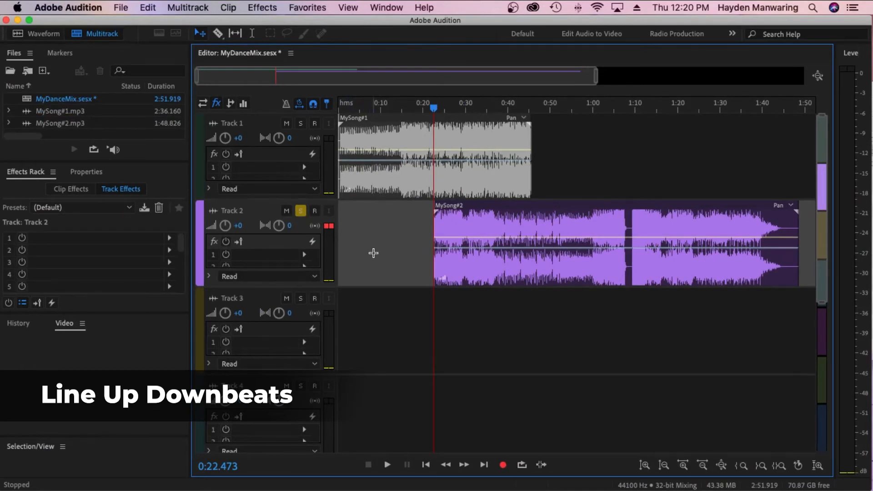
left_click_drag(468, 284, 556, 273)
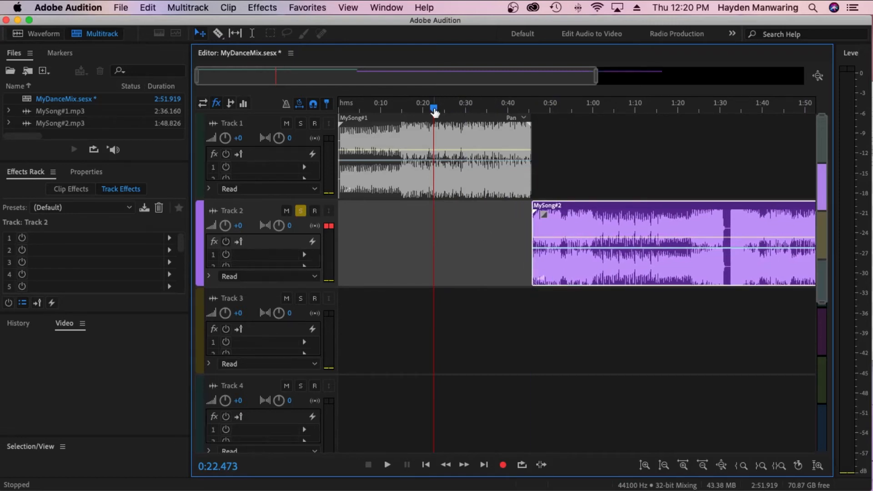
left_click_drag(601, 268, 579, 275)
- Move MySong#2 earlier to start on the last beat of MySong#1 and place the playhead there at about 0:45.5
left_click_drag(434, 108, 532, 112)
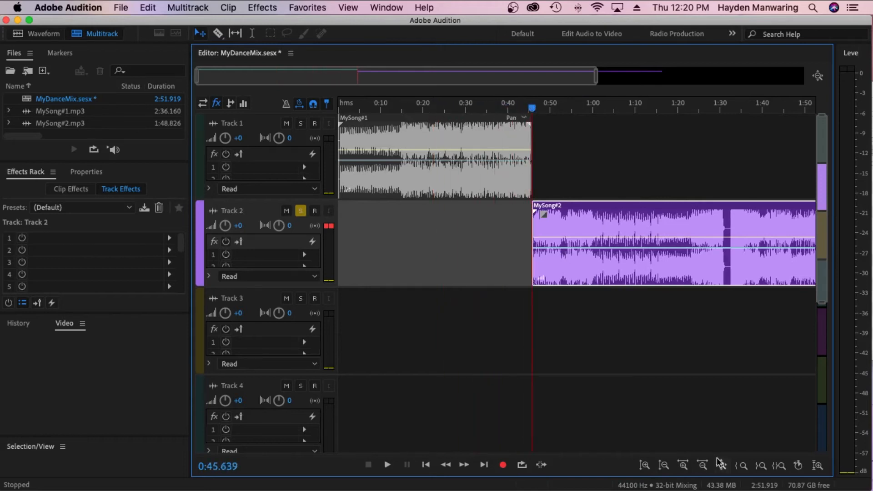
left_click(683, 466)
left_click(683, 467)
left_click(683, 466)
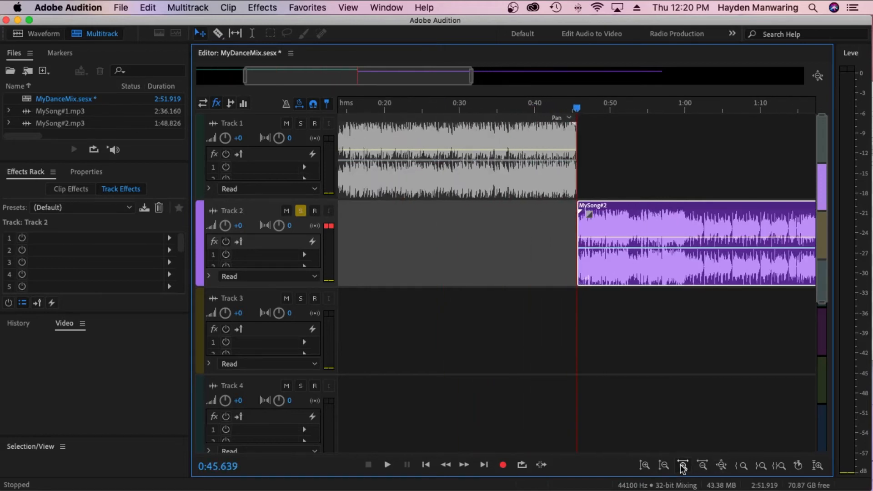
left_click(683, 466)
left_click(683, 466)
left_click(683, 467)
left_click(683, 466)
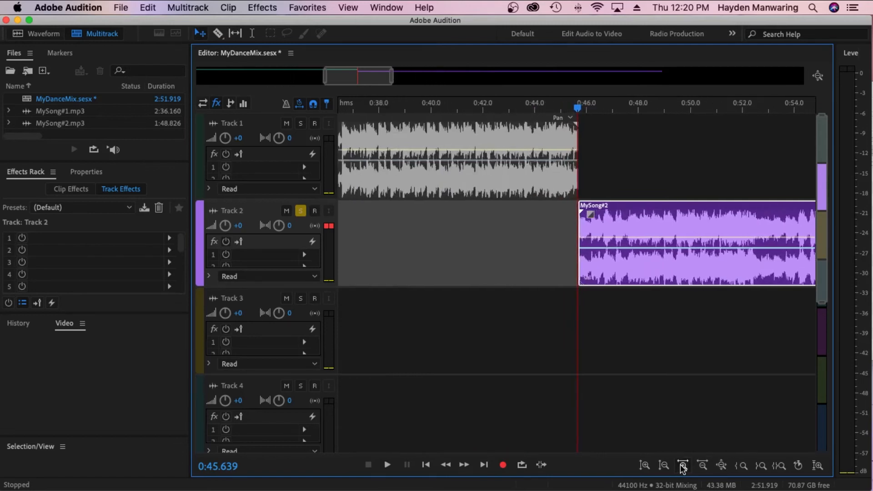
left_click(683, 467)
left_click(683, 466)
left_click(683, 467)
left_click(683, 467)
left_click(683, 466)
left_click(683, 467)
left_click(683, 466)
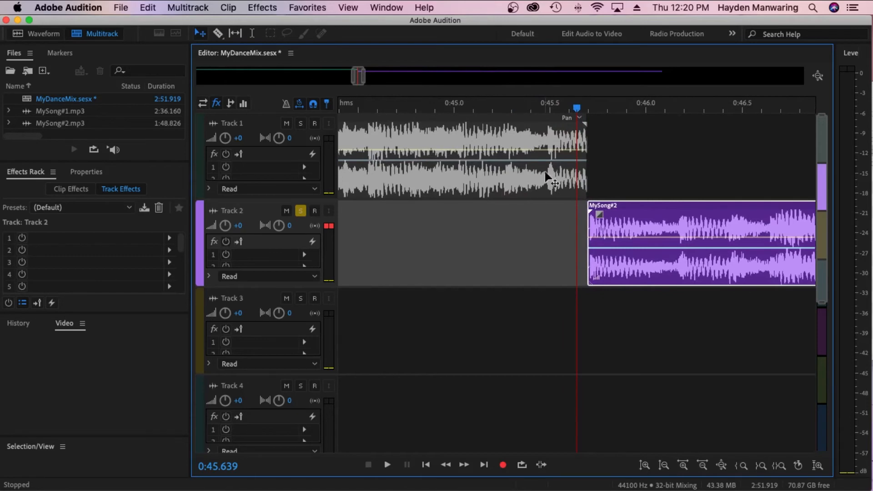
left_click(553, 136)
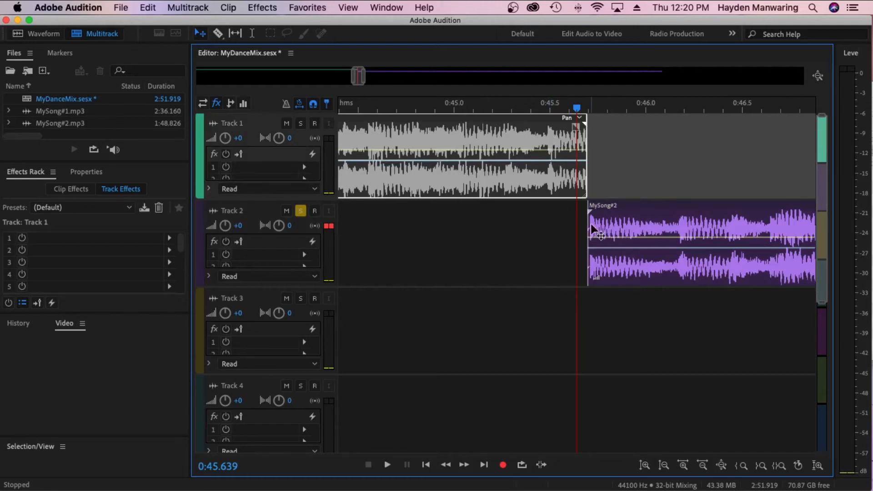
left_click(590, 246)
left_click_drag(623, 221, 590, 224)
left_click(550, 108)
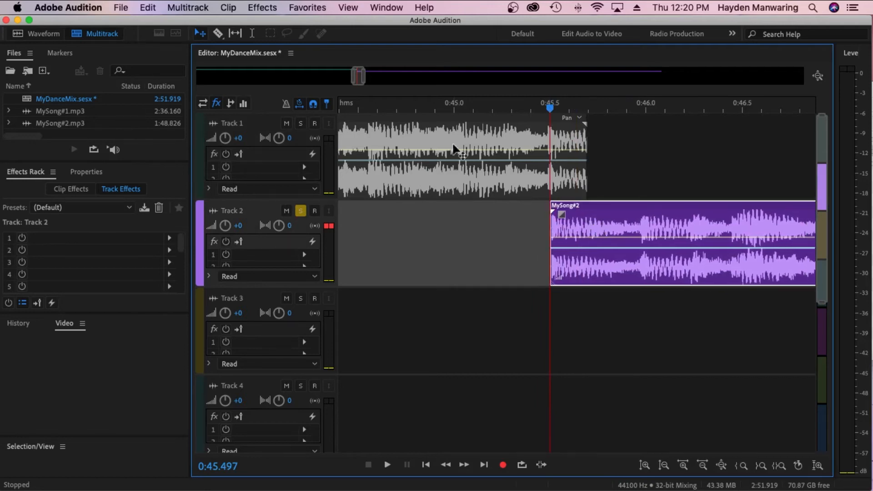
- Turn off snapping and nudge MySong#2 slightly earlier to start at about 0:45.48, lining up its downbeat with MySong#1's last beat
left_click(314, 105)
mouse_move(613, 272)
left_mouse_down()
mouse_move(588, 269)
mouse_move(610, 269)
left_mouse_up()
left_click(545, 108)
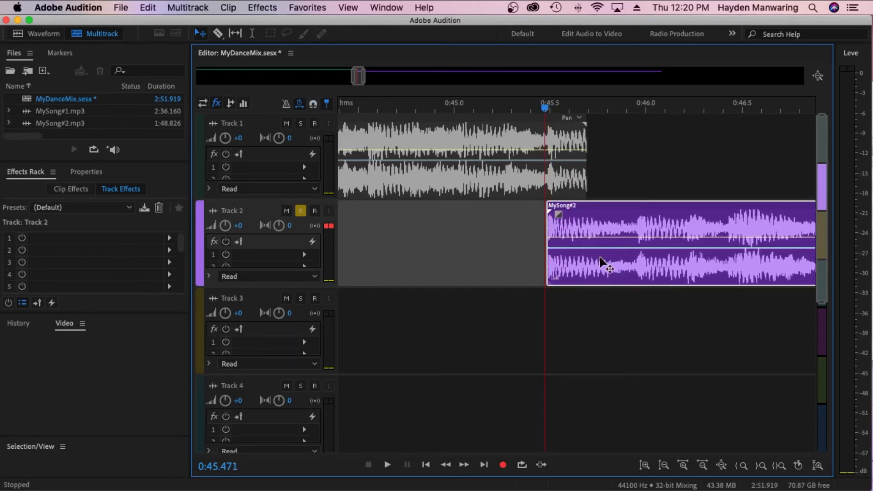
left_click(685, 465)
left_click_drag(616, 265, 614, 265)
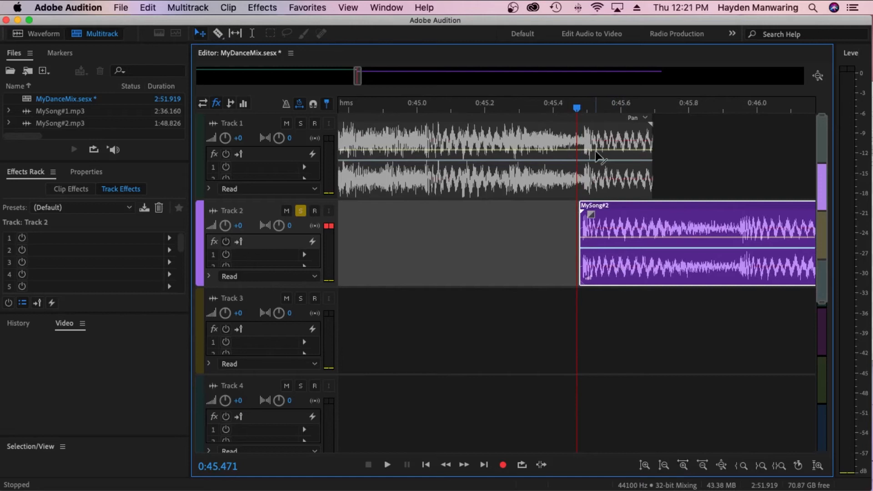
- Turn off solo on Track 2 and play the transition between the songs from about 0:44.4 to about 0:47.7
left_click(704, 468)
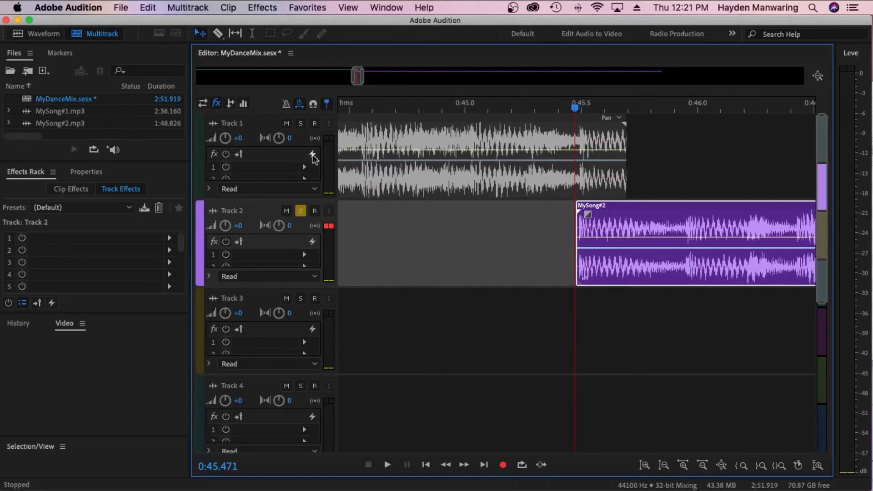
left_click_drag(357, 74, 342, 78)
left_click(469, 104)
left_click(301, 211)
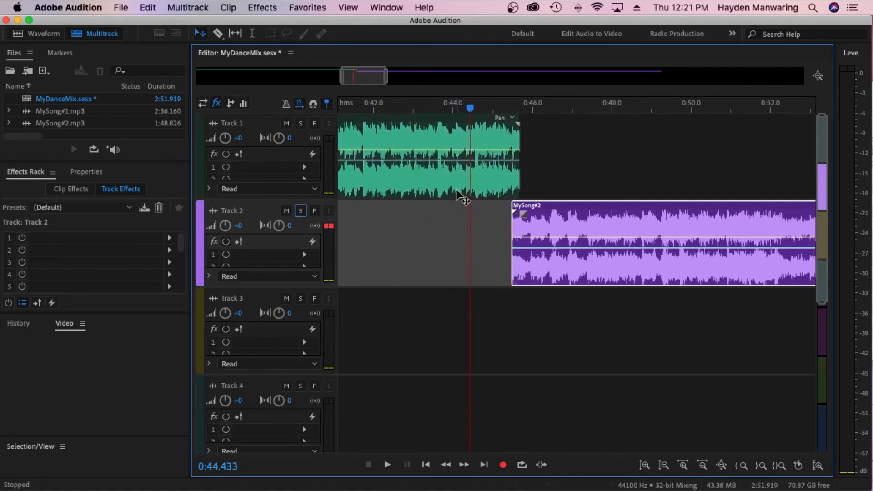
key("space")
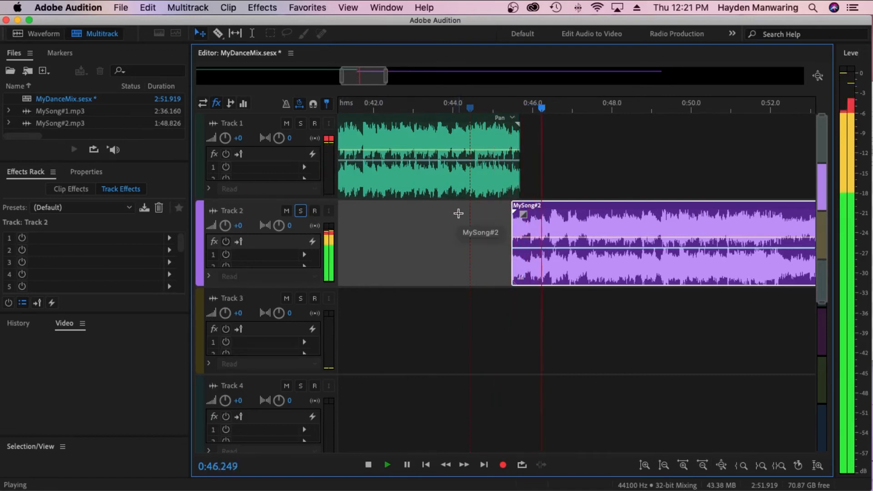
key("space")
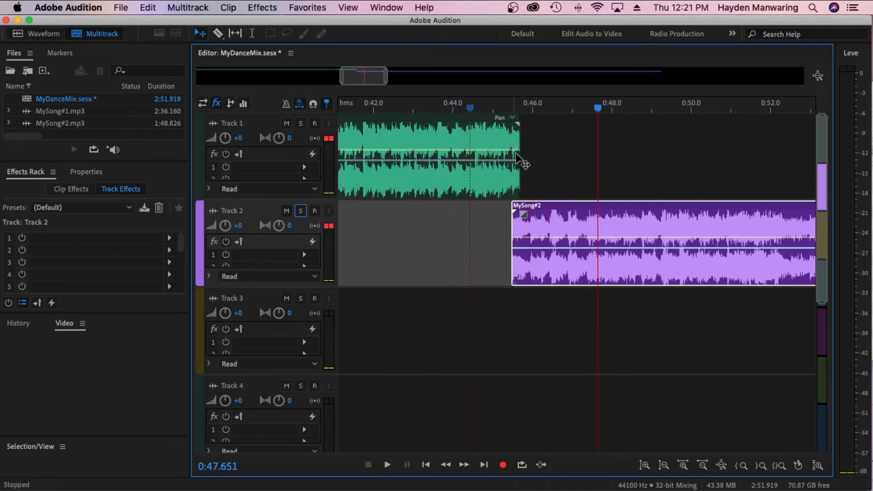
- Place the playhead at about 0:45.5 and trim the end of MySong#1 back to about 0:45.62
left_click(513, 108)
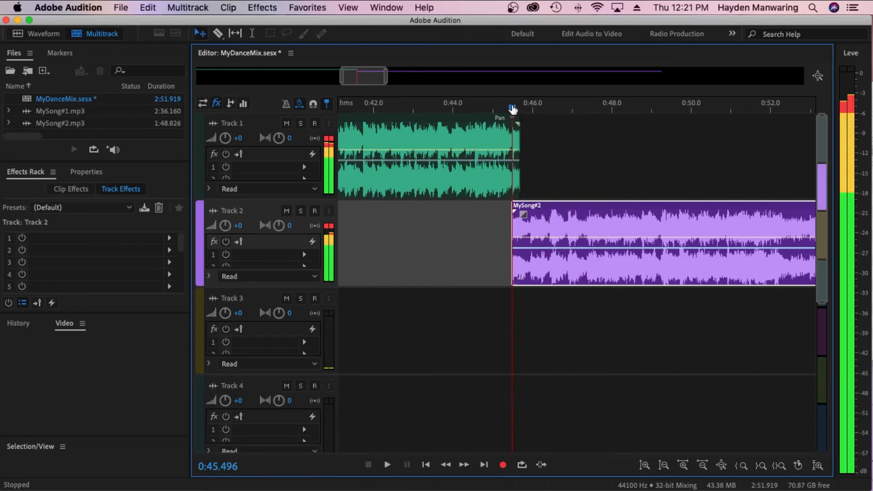
left_click(683, 467)
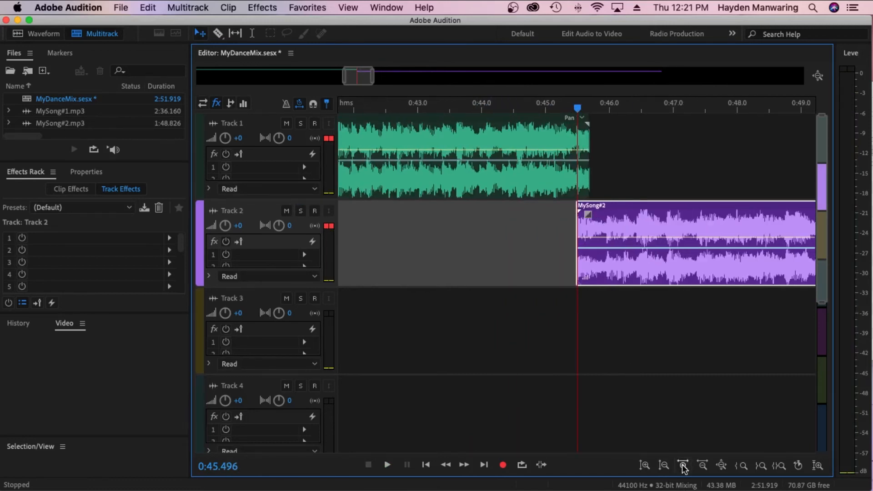
left_click(683, 467)
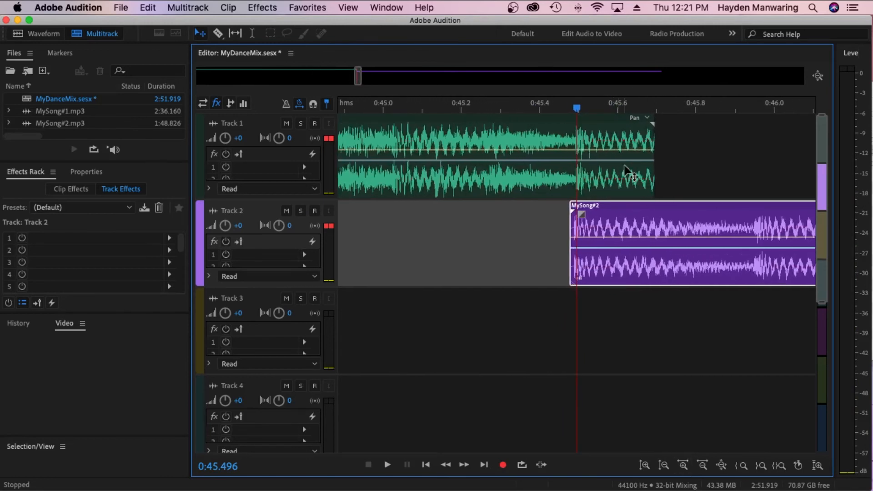
left_click(654, 182)
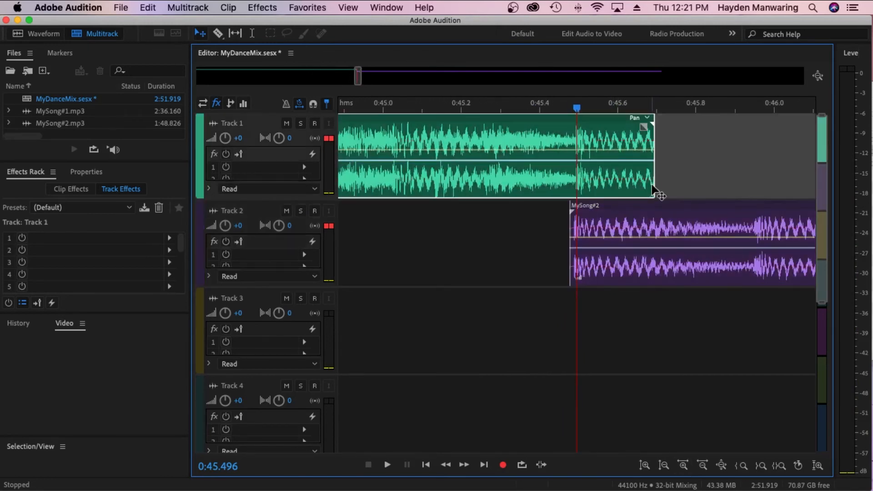
left_click_drag(654, 175, 629, 175)
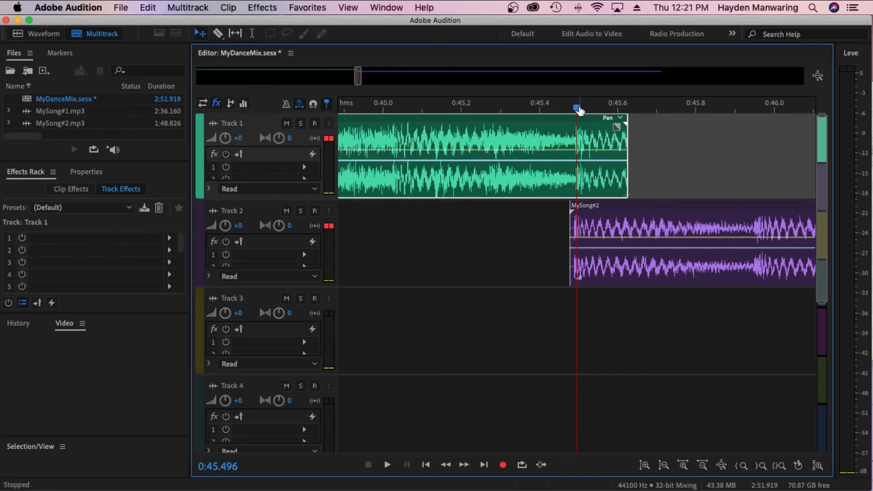
- Split MySong#1 at about 0:45.54 with the Razor tool and delete the short piece after the cut
left_click(217, 34)
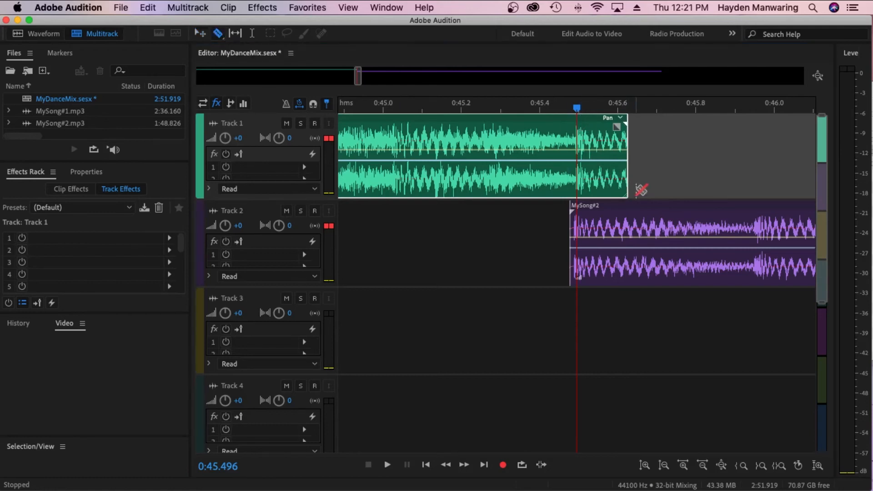
left_click(594, 141)
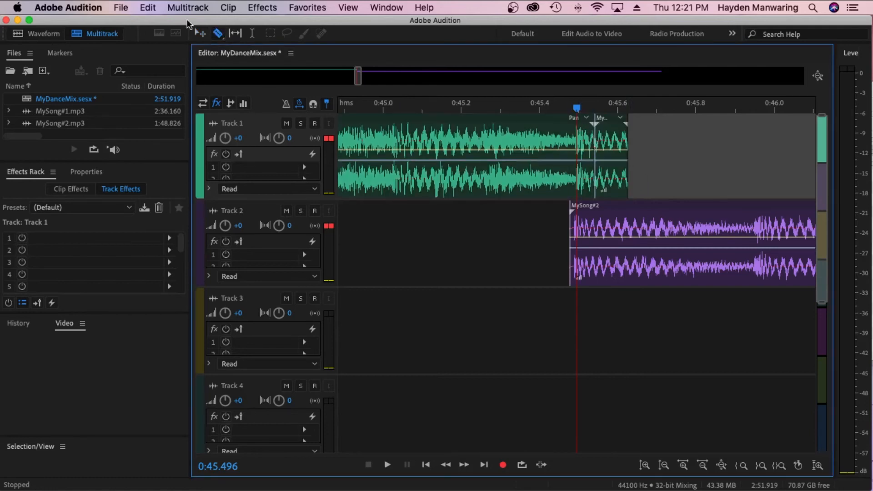
left_click(199, 33)
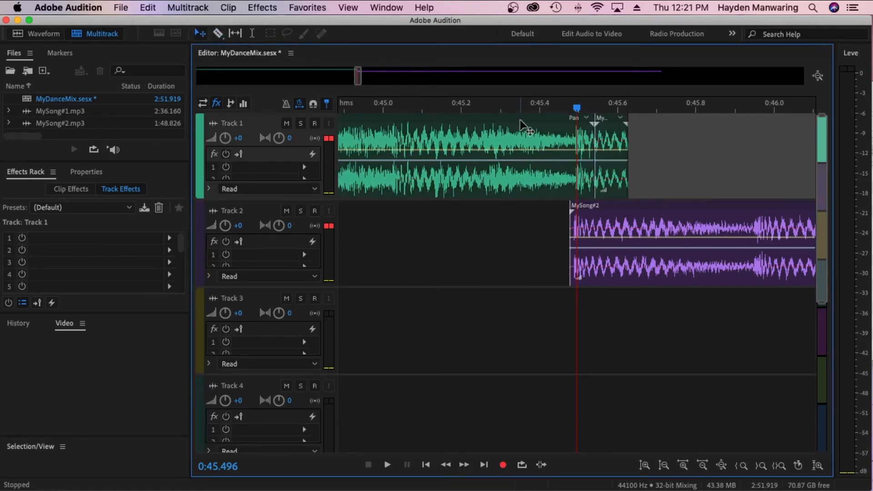
left_click(612, 186)
key("Delete")
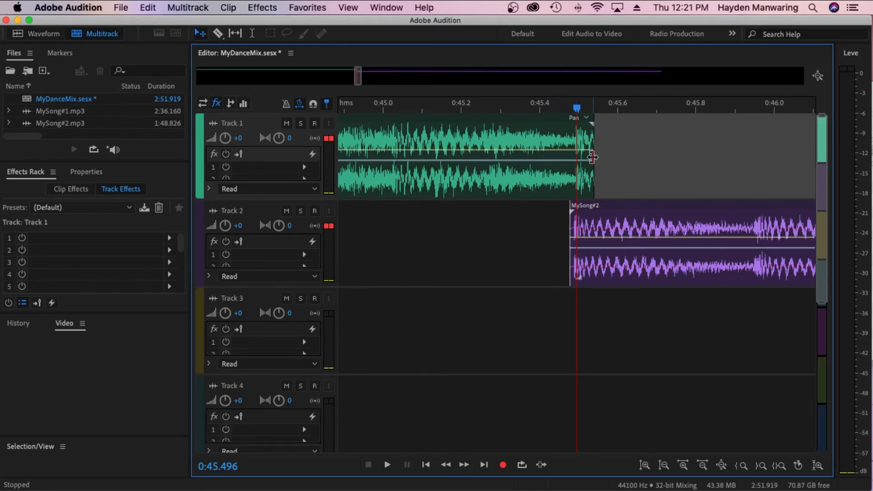
left_click_drag(592, 157, 595, 157)
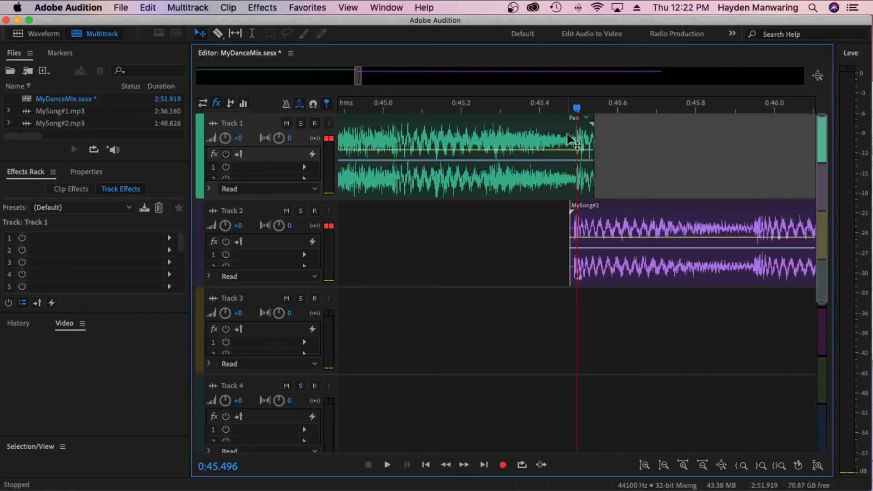
- Add a short fade-out at the end of MySong#1 and a short fade-in at the start of MySong#2
left_click(550, 174)
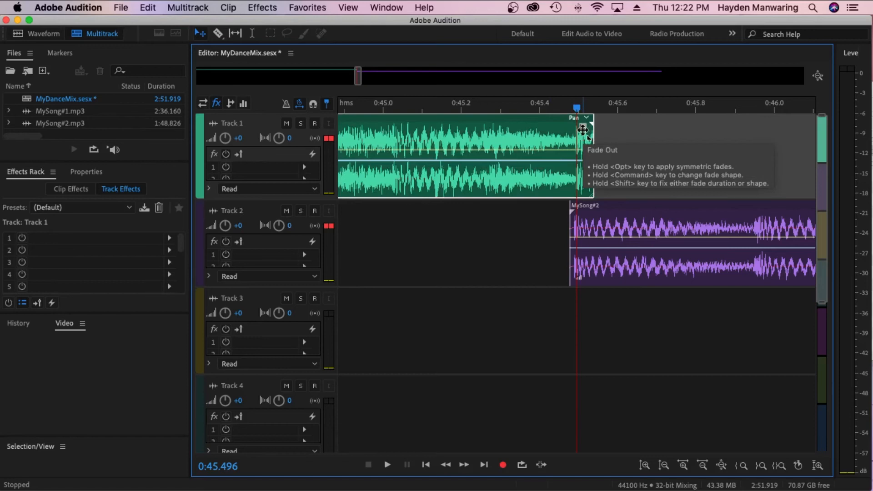
left_click_drag(583, 128, 563, 132)
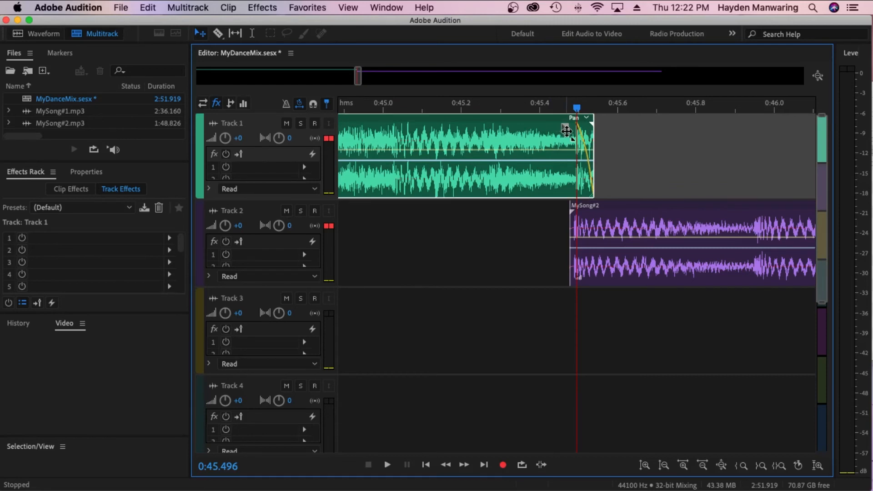
left_click(588, 216)
left_click_drag(583, 214, 592, 213)
left_click(626, 171)
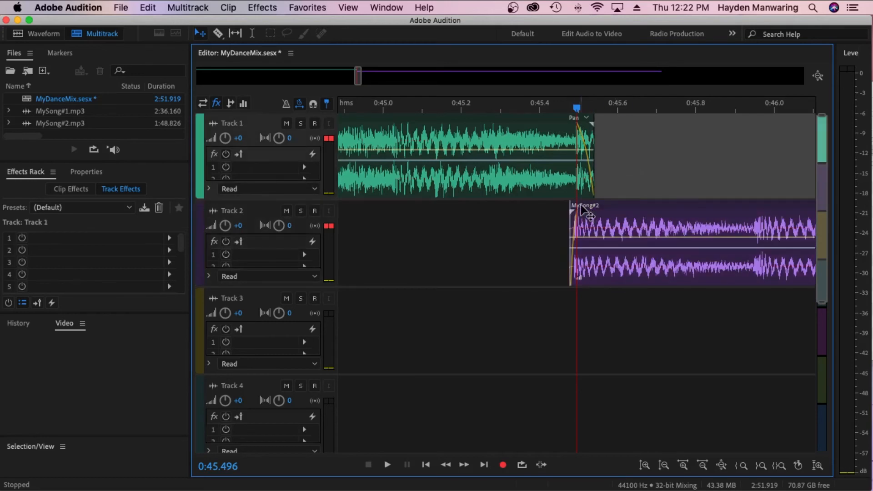
- Try starting MySong#2 exactly at the end of MySong#1, and move it back to about 0:45.48
left_click_drag(624, 258, 648, 259)
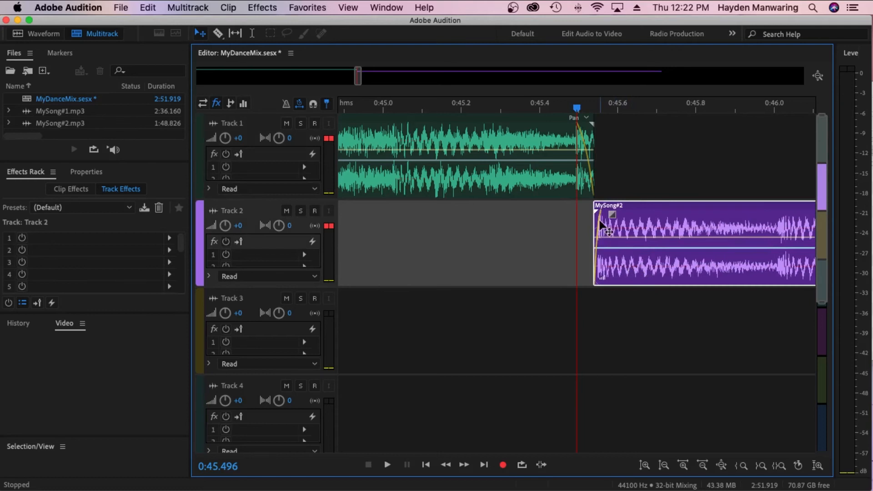
left_click_drag(619, 221, 595, 221)
- Adjust the end of MySong#1 to about 0:45.55, overlapping MySong#2's start, and begin its fade-out at about 0:45.5
left_click_drag(590, 189, 570, 163)
left_click_drag(563, 127, 550, 128)
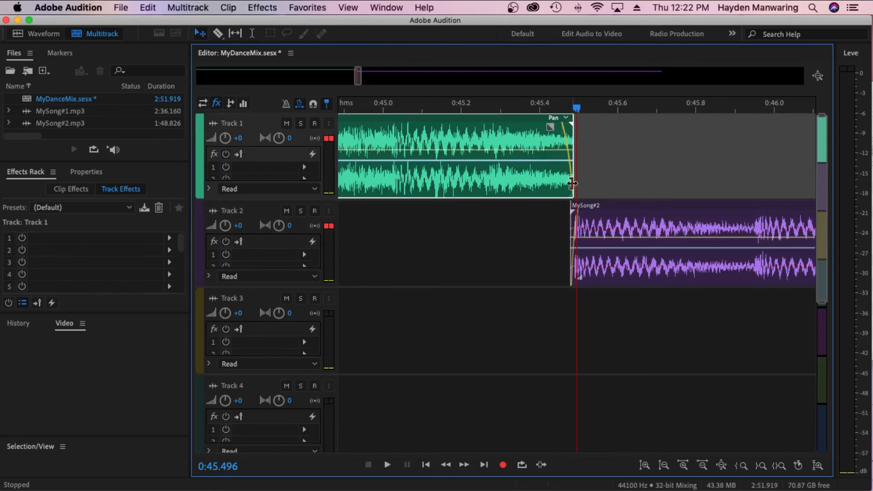
left_click_drag(572, 182, 599, 182)
left_click_drag(559, 125, 569, 127)
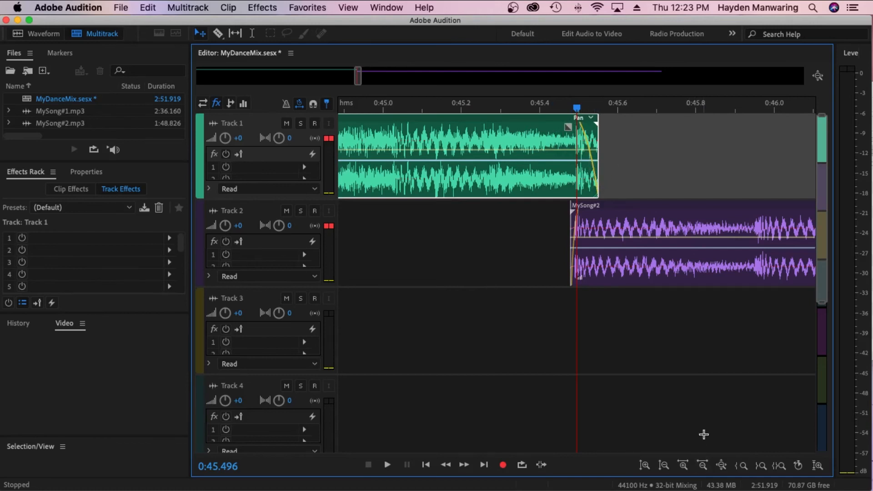
left_click_drag(358, 75, 360, 75)
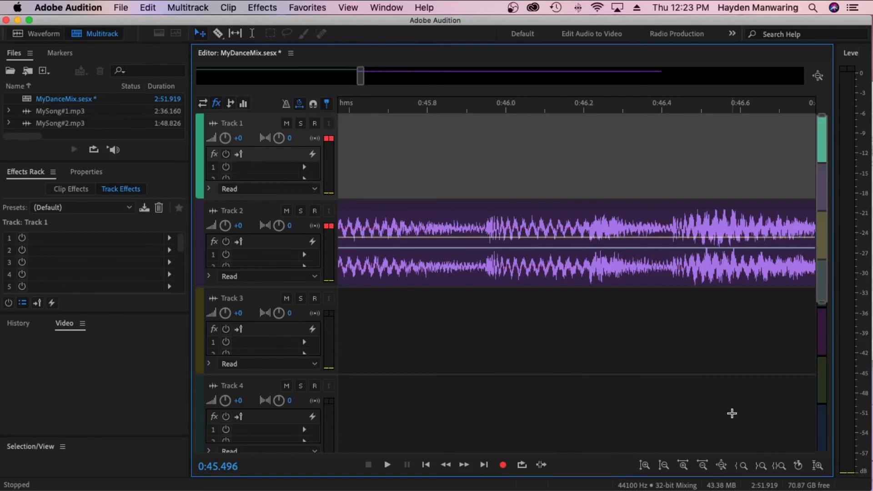
left_click(701, 465)
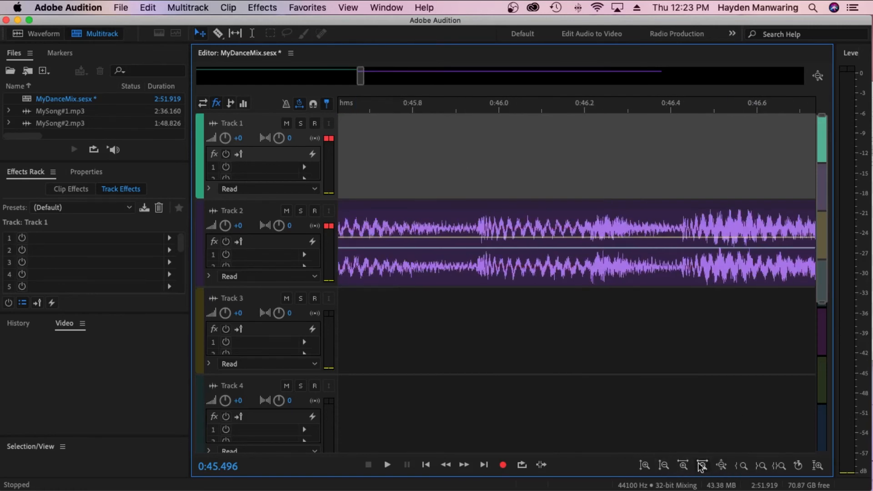
left_click(702, 466)
left_click(701, 466)
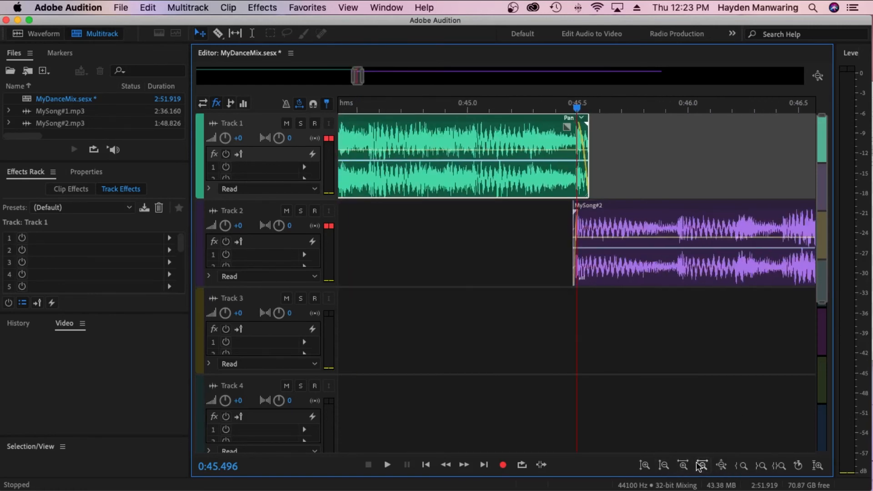
- Play the transition between MySong#1 and MySong#2 from about 0:42 to 0:48
left_click_drag(360, 75, 678, 78)
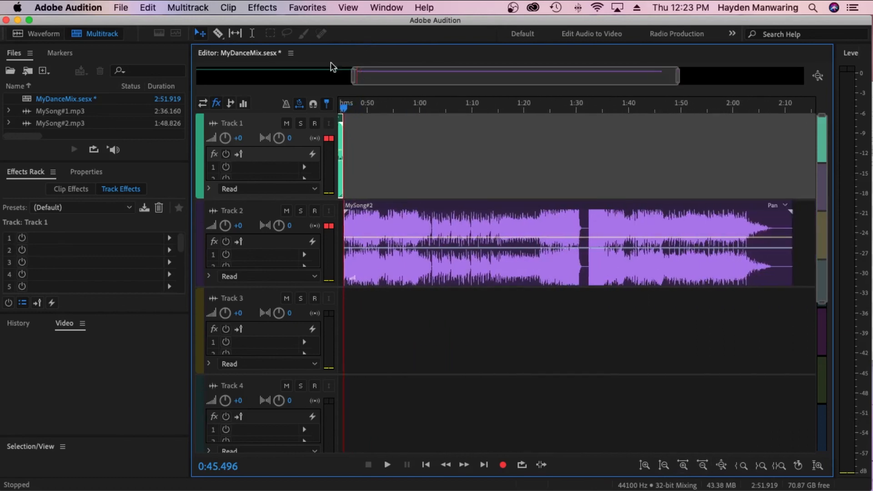
left_click_drag(351, 75, 255, 76)
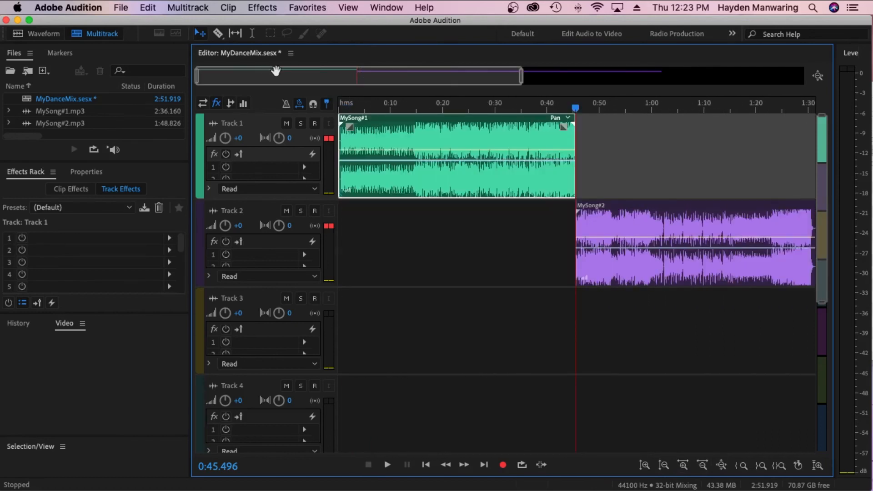
left_click_drag(521, 77, 671, 79)
left_click(487, 109)
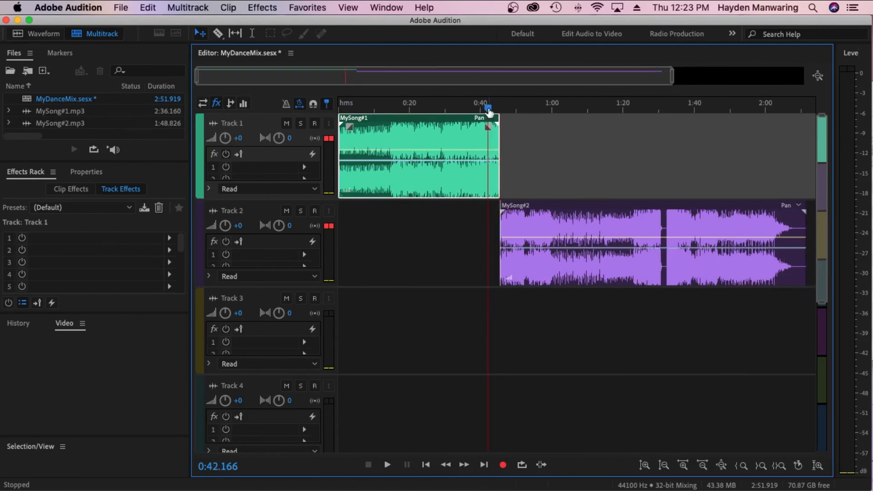
key("space")
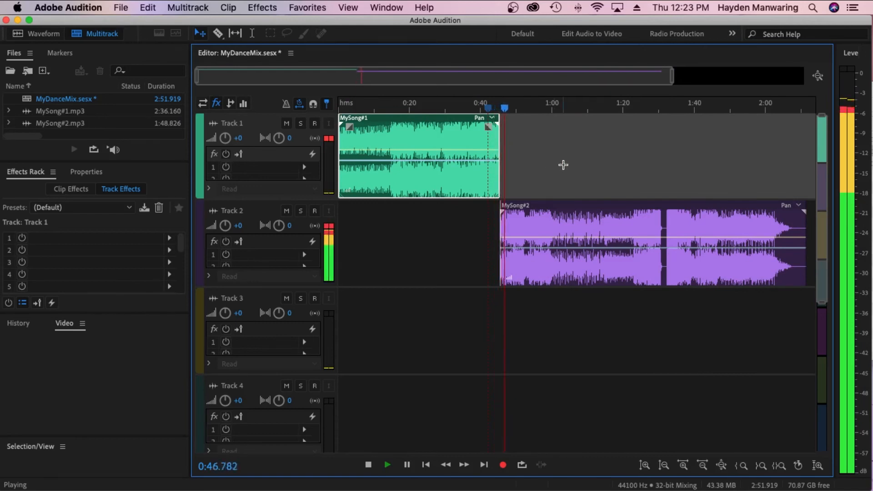
key("space")
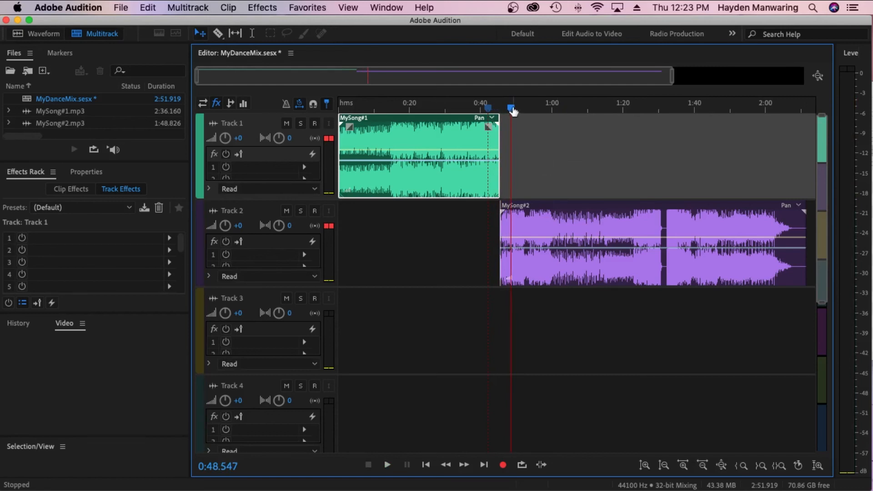
- Position the playhead at about 1:50.7 and trim the end of MySong#2 back to it
left_click_drag(512, 108, 532, 108)
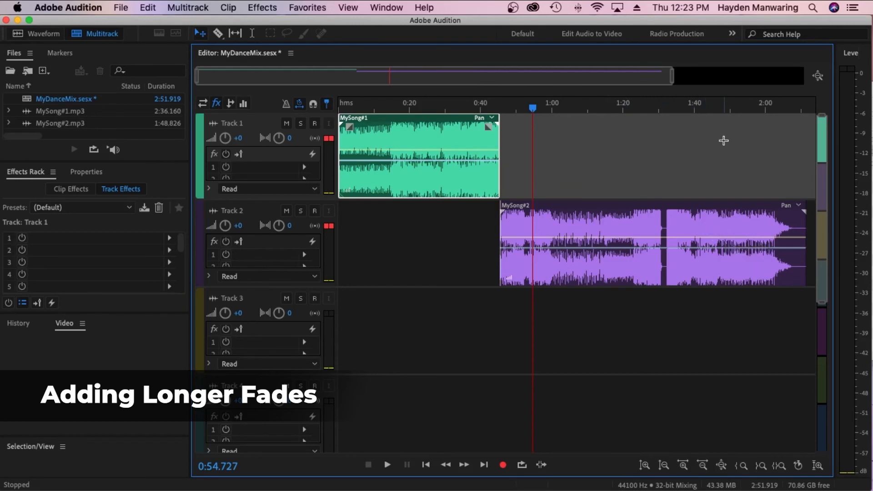
left_click(799, 109)
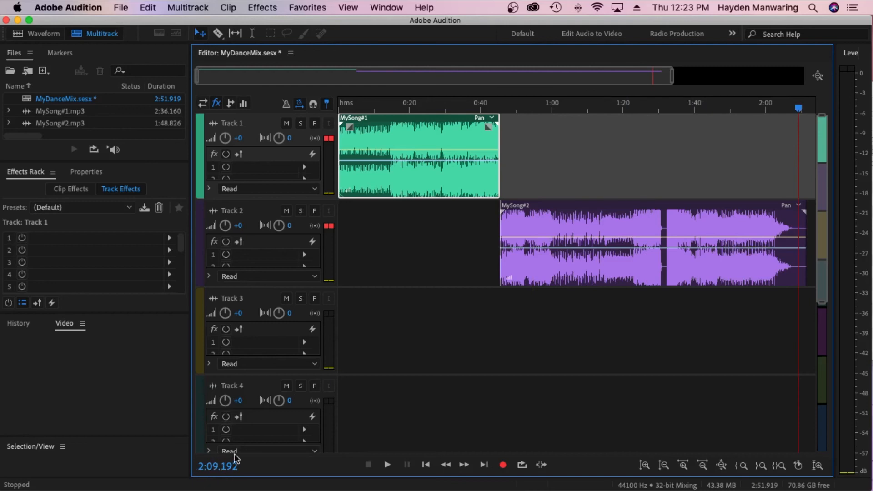
left_click_drag(225, 466, 223, 466)
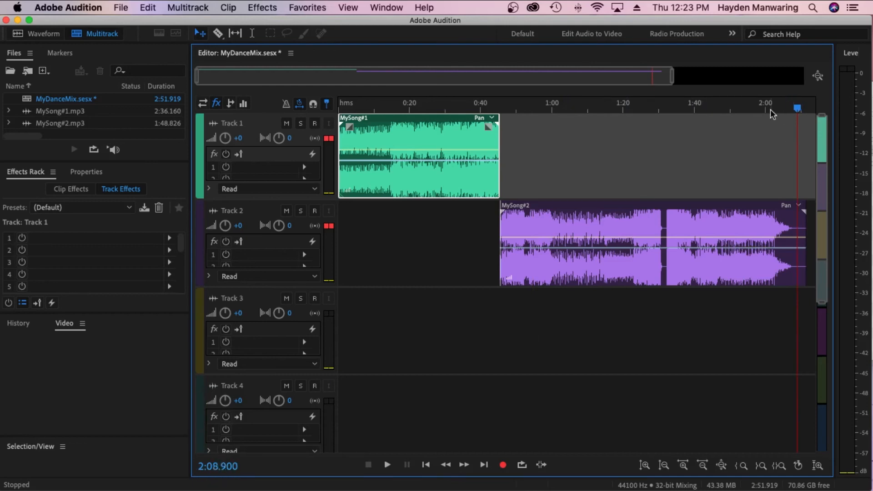
left_click_drag(756, 108, 733, 110)
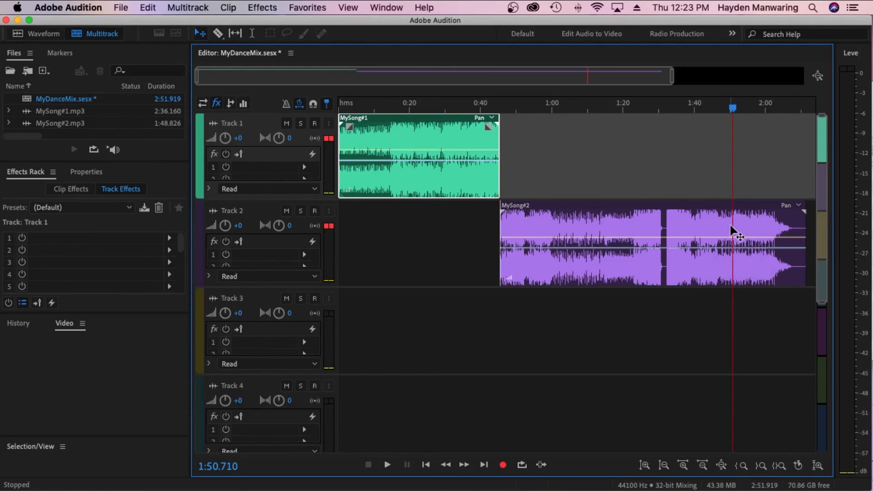
left_click_drag(804, 264, 732, 269)
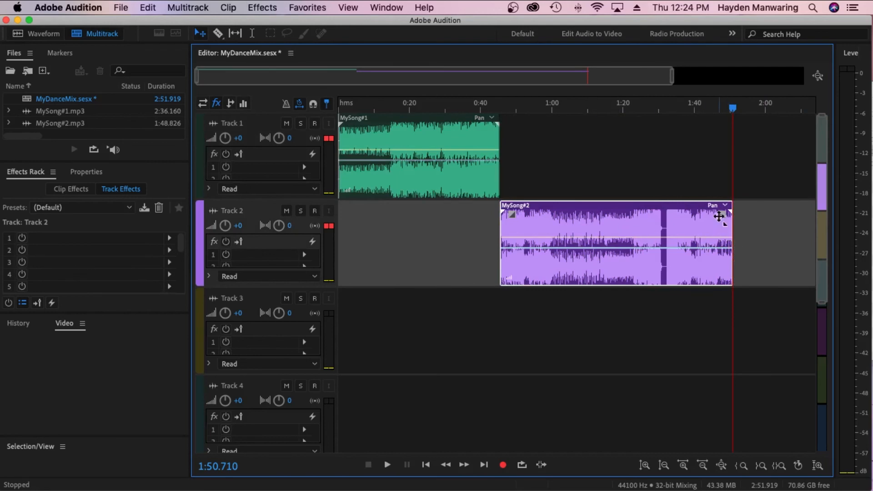
- Add a fade-out of about 9 seconds at the end of MySong#2, play it from about 1:40, and trim the clip's end slightly
left_click_drag(722, 214, 689, 215)
left_click(699, 109)
left_click(694, 109)
key("space")
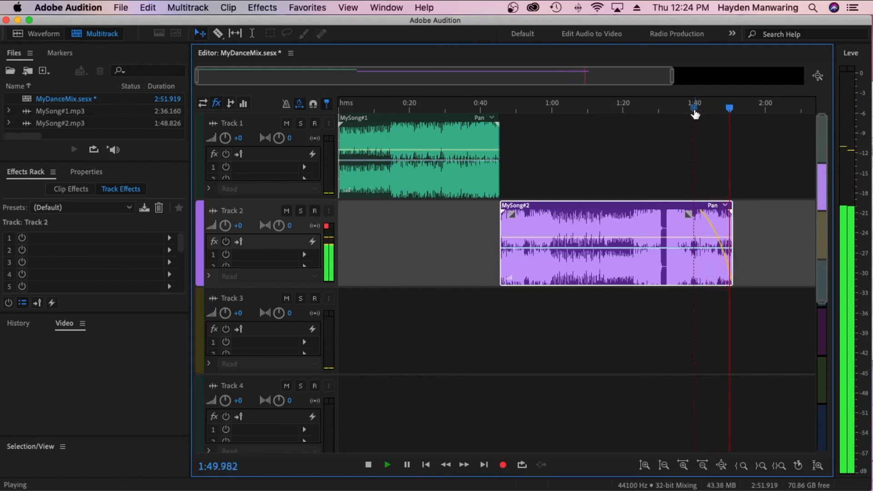
key("space")
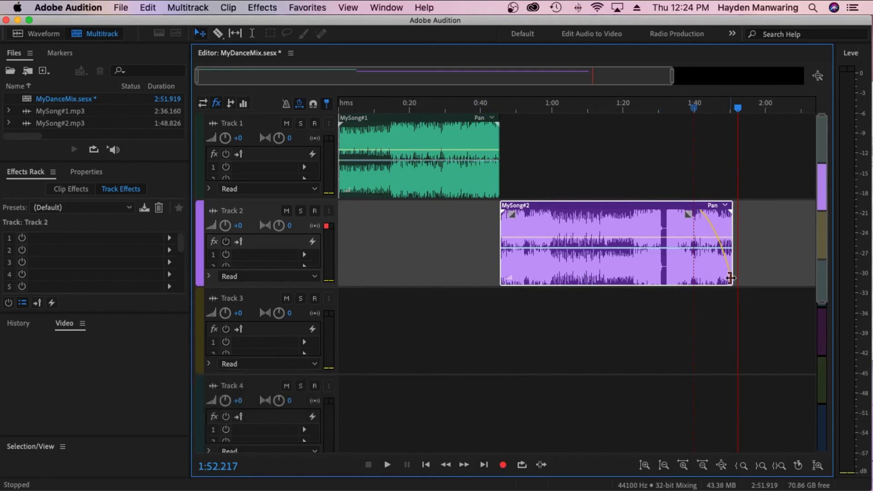
left_click_drag(730, 278, 727, 278)
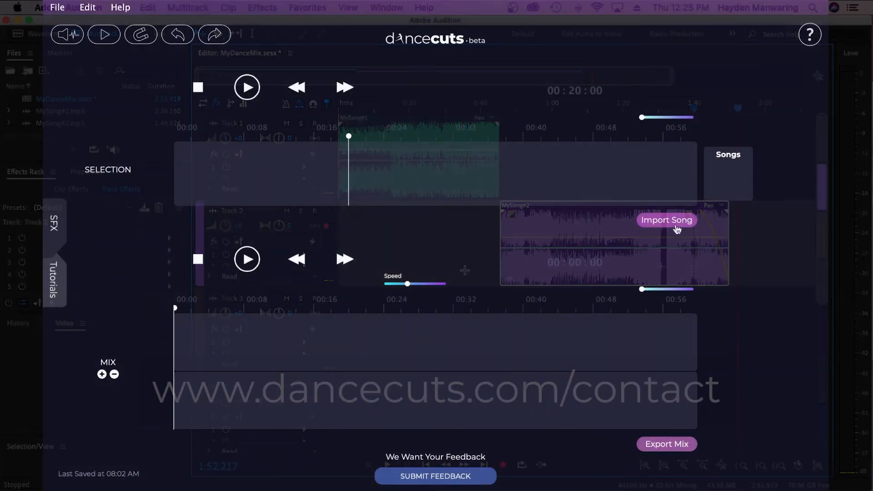
- Switch to DanceCuts and import Song #1.mp3
left_click(668, 218)
left_click(356, 99)
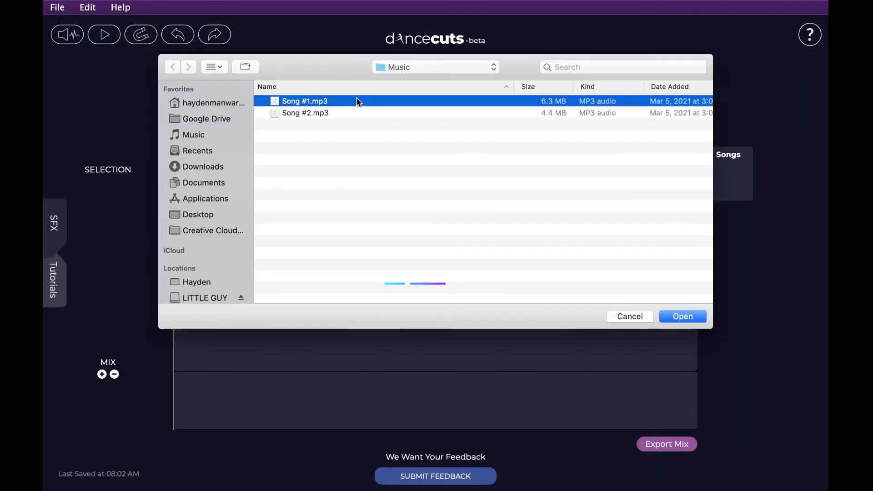
double_click(356, 101)
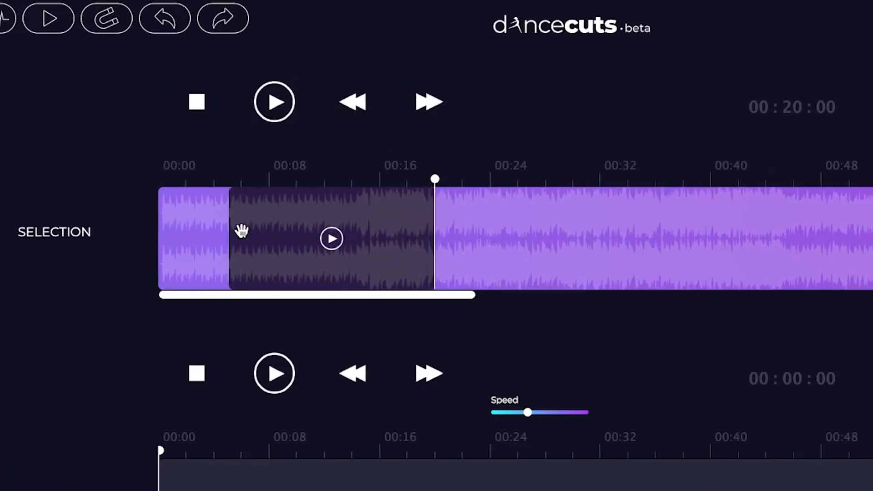
- Select the first 24 seconds of Song #1 and place them at the start of the first mix track
left_click_drag(241, 232, 218, 228)
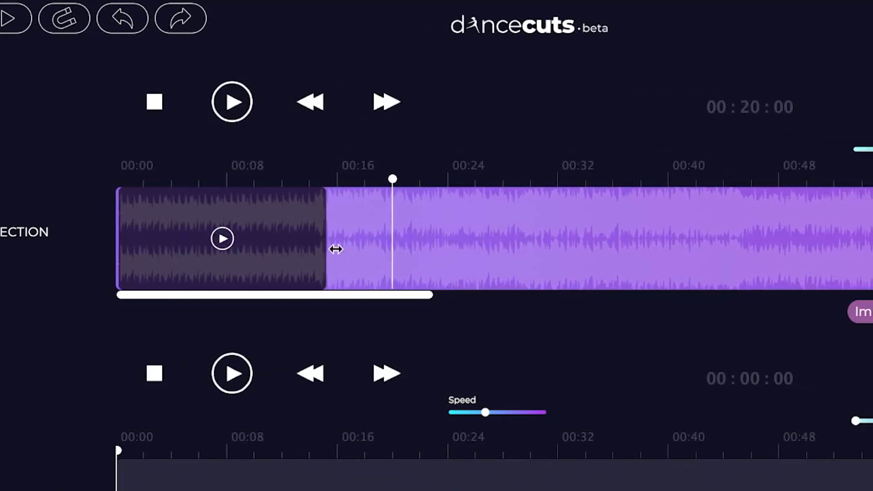
left_click_drag(333, 249, 446, 251)
left_click(282, 238)
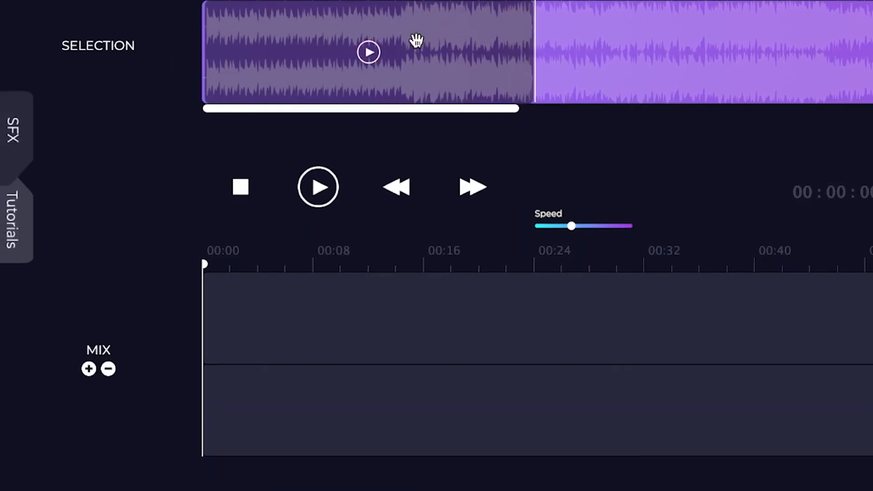
left_click_drag(334, 165, 310, 445)
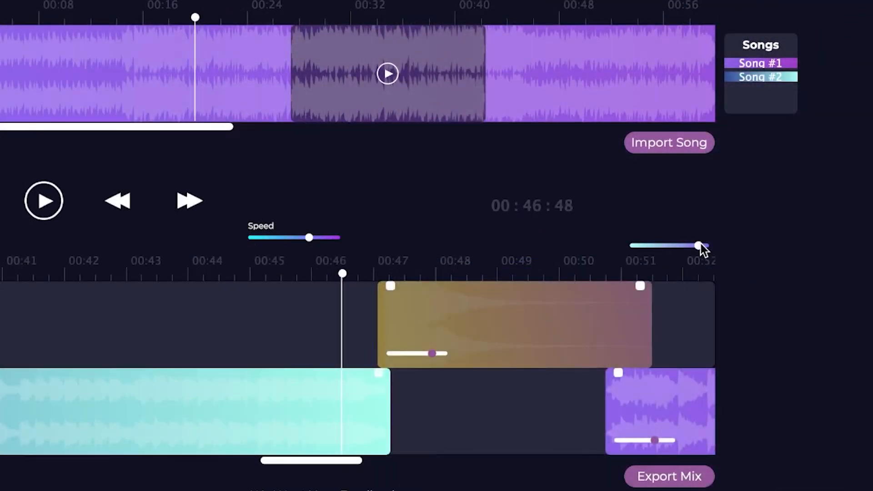
- Add a fade-out of about 5 seconds at the end of the final Song #1 clip in the mix
left_click_drag(699, 245, 647, 255)
left_click(566, 275)
left_click_drag(570, 373, 515, 376)
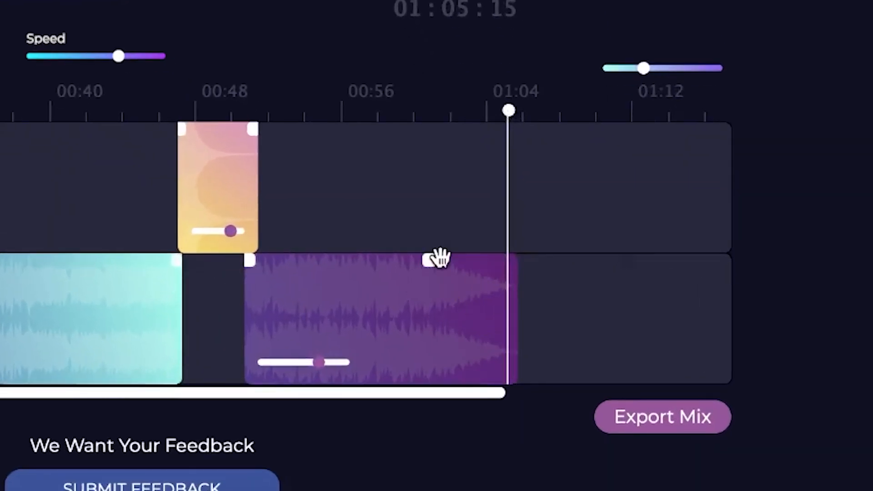
left_click(457, 181)
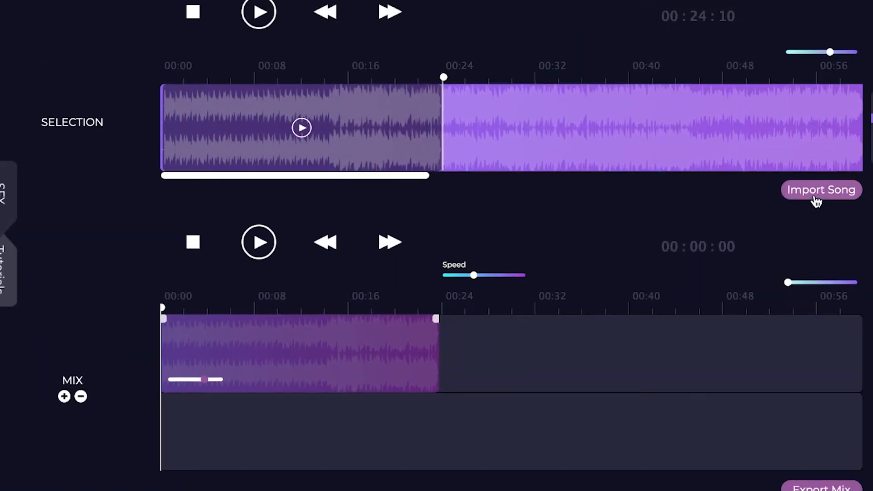
- Import Song #2 and place its section from about 00:25 to 00:49 in the second mix track, starting at the end of the Song #1 clip
left_click(816, 195)
double_click(315, 104)
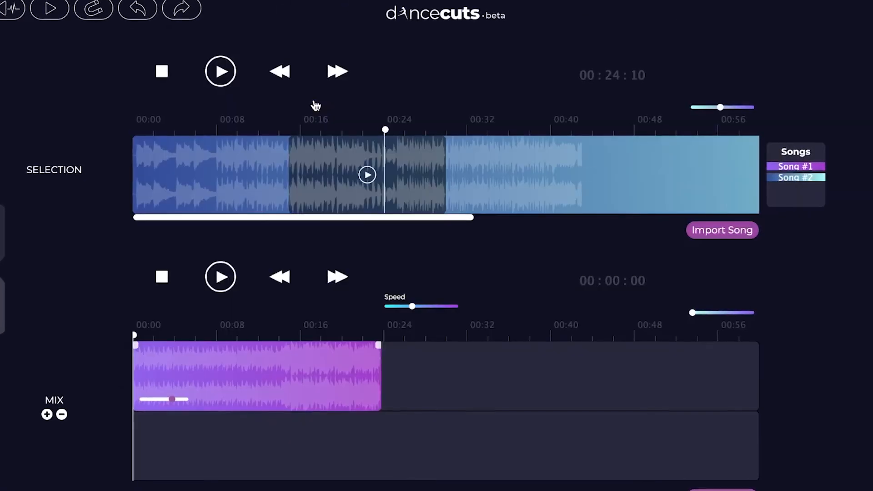
left_click_drag(329, 184, 400, 185)
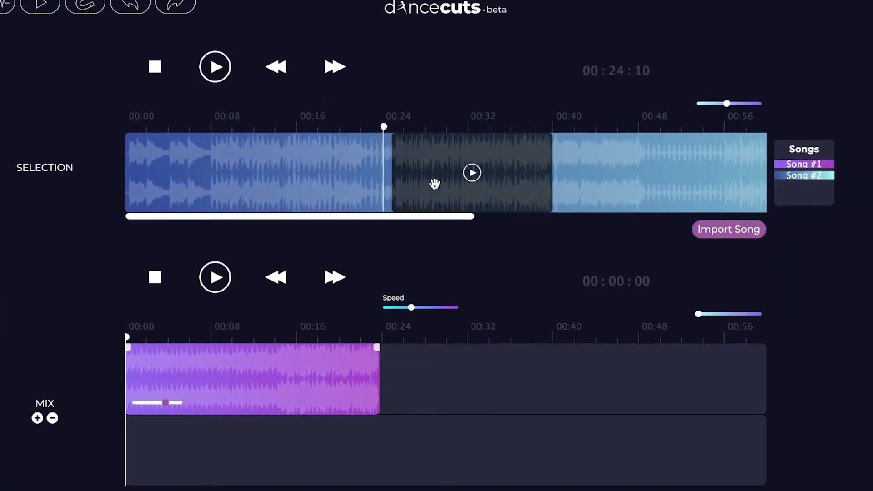
left_click_drag(551, 180, 578, 364)
mouse_move(493, 374)
left_mouse_down()
mouse_move(491, 436)
mouse_move(491, 370)
left_mouse_up()
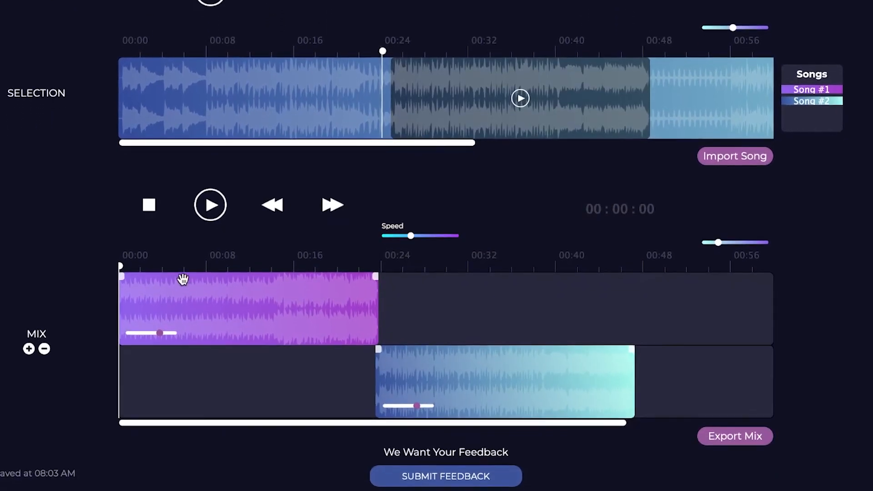
- Add a yellow sound effect from the library at the end of the Song #2 clip, in the first mix track, and close the library
left_click(21, 186)
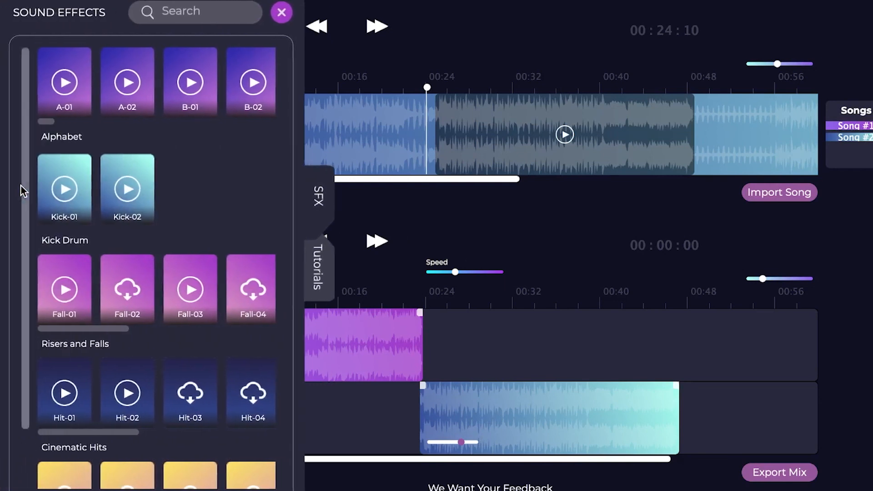
left_click_drag(348, 398, 658, 386)
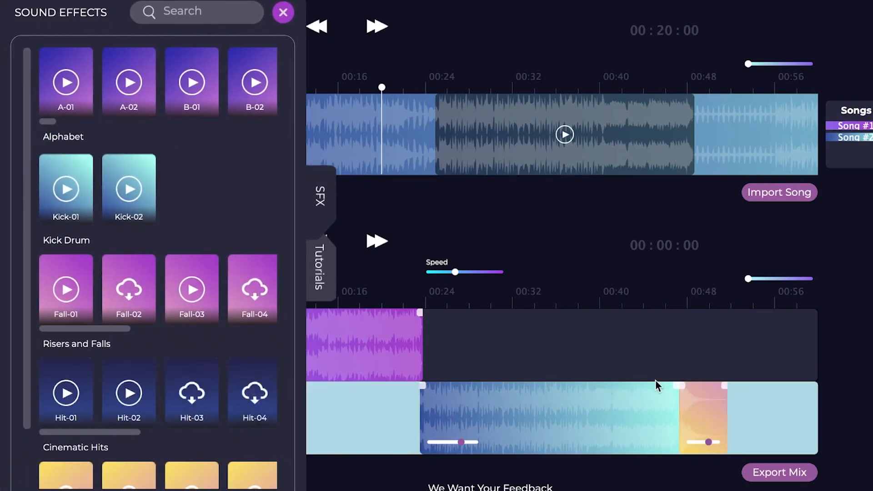
left_click_drag(709, 399, 695, 355)
left_click(320, 199)
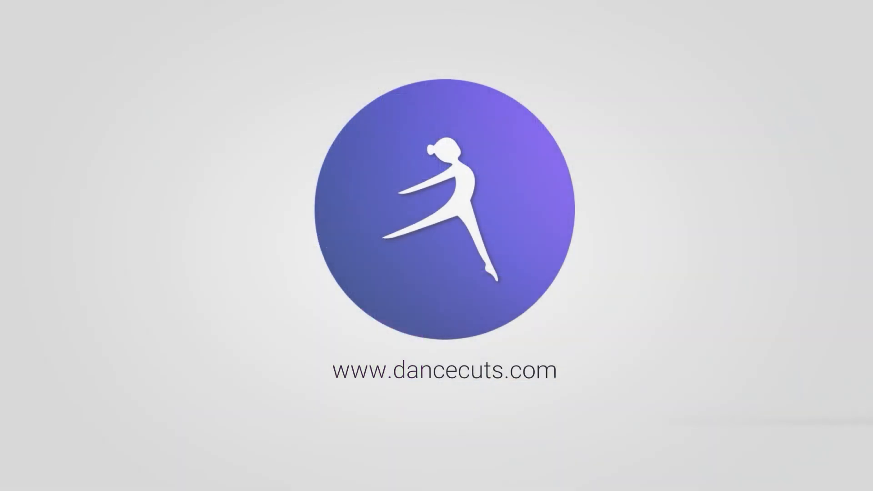